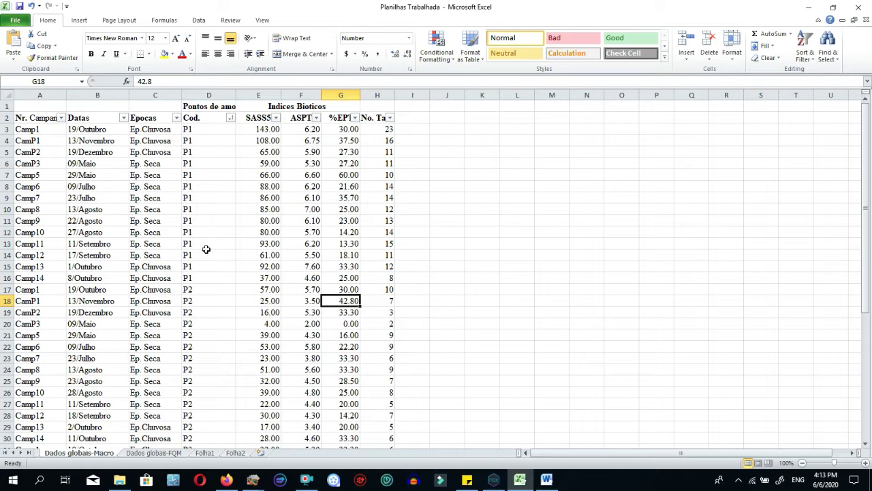
Examine the sampling point codes in the Cod. column from the P1 rows through P3 and the sample totals below.
{"action": "left_click", "coordinate": [204, 208]}
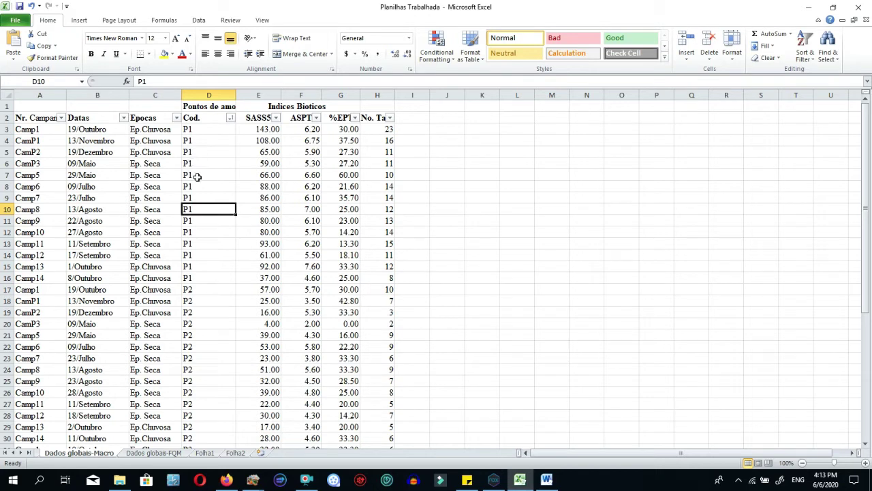
{"action": "left_click", "coordinate": [212, 232]}
{"action": "key", "text": "Down"}
{"action": "key", "text": "Down"}
{"action": "key", "text": "Down"}
{"action": "key", "text": "Down"}
{"action": "key", "text": "Down"}
{"action": "key", "text": "Down"}
{"action": "key", "text": "Down"}
{"action": "key", "text": "Down"}
{"action": "key", "text": "Down"}
{"action": "key", "text": "Down"}
{"action": "key", "text": "Down"}
{"action": "key", "text": "Down"}
{"action": "key", "text": "Down"}
{"action": "key", "text": "Down"}
{"action": "key", "text": "Down"}
{"action": "key", "text": "Down"}
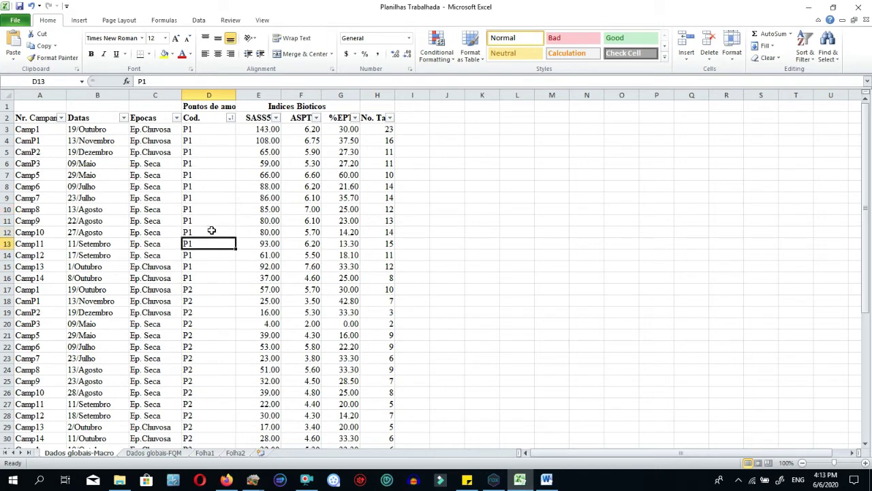
{"action": "key", "text": "Down"}
{"action": "key", "text": "Down"}
{"action": "key", "text": "Down"}
{"action": "key", "text": "Down"}
{"action": "key", "text": "Down"}
{"action": "key", "text": "Down"}
{"action": "key", "text": "Down"}
{"action": "key", "text": "Down"}
{"action": "key", "text": "Down"}
{"action": "key", "text": "Down"}
{"action": "key", "text": "Down"}
{"action": "key", "text": "Down"}
{"action": "key", "text": "Down"}
{"action": "key", "text": "Down"}
{"action": "key", "text": "Down"}
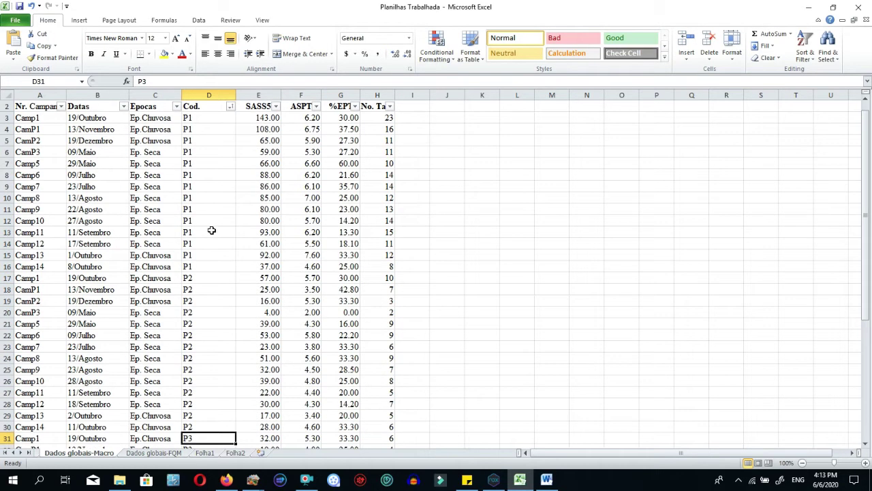
{"action": "key", "text": "Down"}
{"action": "key", "text": "Down"}
{"action": "key", "text": "Down"}
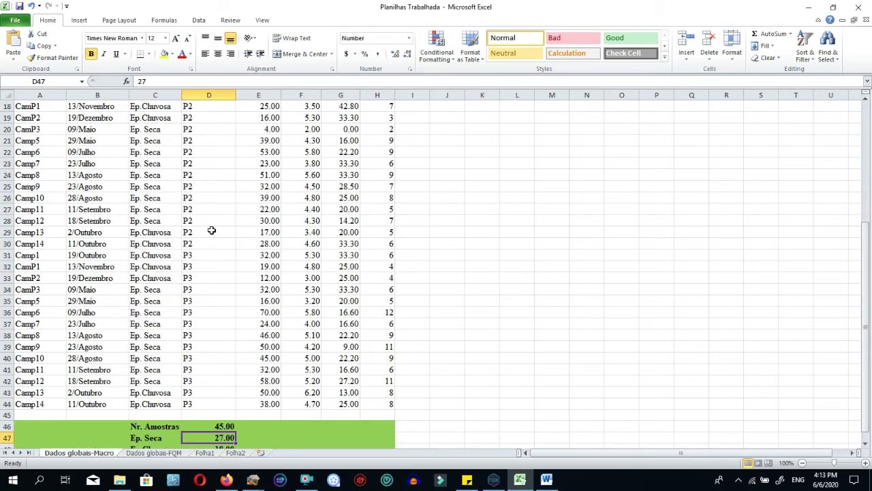
{"action": "key", "text": "Up"}
{"action": "key", "text": "Up"}
{"action": "key", "text": "Up"}
{"action": "key", "text": "Up"}
{"action": "key", "text": "Up"}
{"action": "key", "text": "Up"}
{"action": "key", "text": "Up"}
{"action": "key", "text": "Up"}
{"action": "key", "text": "Up"}
{"action": "key", "text": "Up"}
{"action": "key", "text": "Up"}
{"action": "key", "text": "Up"}
{"action": "key", "text": "Up"}
{"action": "key", "text": "Up"}
{"action": "key", "text": "Up"}
{"action": "key", "text": "Up"}
{"action": "key", "text": "Up"}
{"action": "key", "text": "Up"}
{"action": "key", "text": "Up"}
{"action": "key", "text": "Up"}
{"action": "key", "text": "Up"}
{"action": "key", "text": "Up"}
{"action": "key", "text": "Up"}
{"action": "key", "text": "Up"}
{"action": "key", "text": "Up"}
{"action": "key", "text": "Up"}
{"action": "key", "text": "Up"}
{"action": "key", "text": "Up"}
{"action": "key", "text": "Up"}
{"action": "key", "text": "Up"}
{"action": "key", "text": "Up"}
{"action": "key", "text": "Up"}
{"action": "key", "text": "Up"}
{"action": "key", "text": "Up"}
{"action": "key", "text": "Up"}
{"action": "key", "text": "Up"}
{"action": "key", "text": "Up"}
{"action": "key", "text": "Up"}
{"action": "key", "text": "Up"}
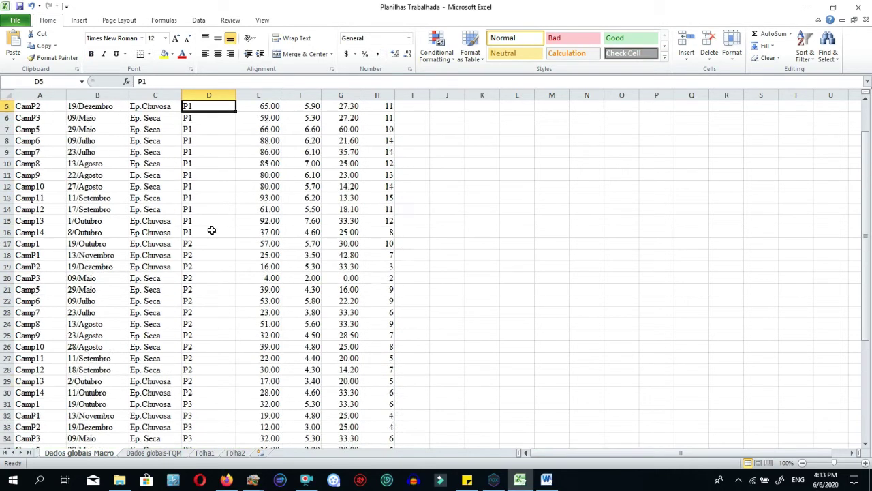
{"action": "key", "text": "Down"}
{"action": "key", "text": "Down"}
{"action": "key", "text": "Down"}
{"action": "key", "text": "Down"}
{"action": "key", "text": "Down"}
{"action": "key", "text": "Down"}
{"action": "key", "text": "Down"}
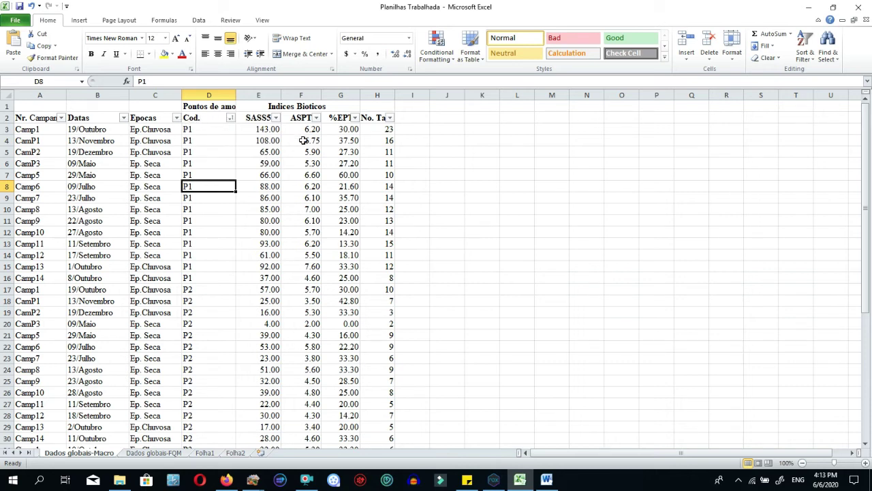
Calculate the mean SASS5 score of the P1 samples in cell I3 with AVERAGE over E3:E16.
{"action": "left_click", "coordinate": [417, 119]}
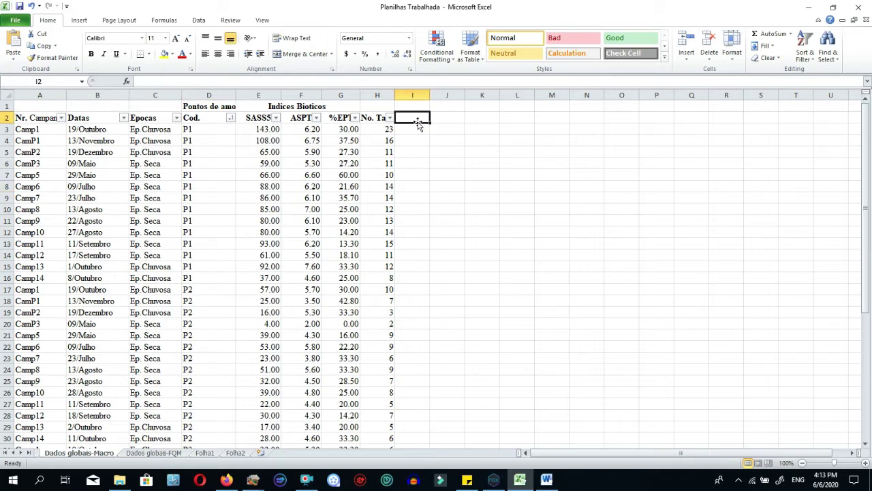
{"action": "left_click", "coordinate": [420, 128]}
{"action": "type", "text": "="}
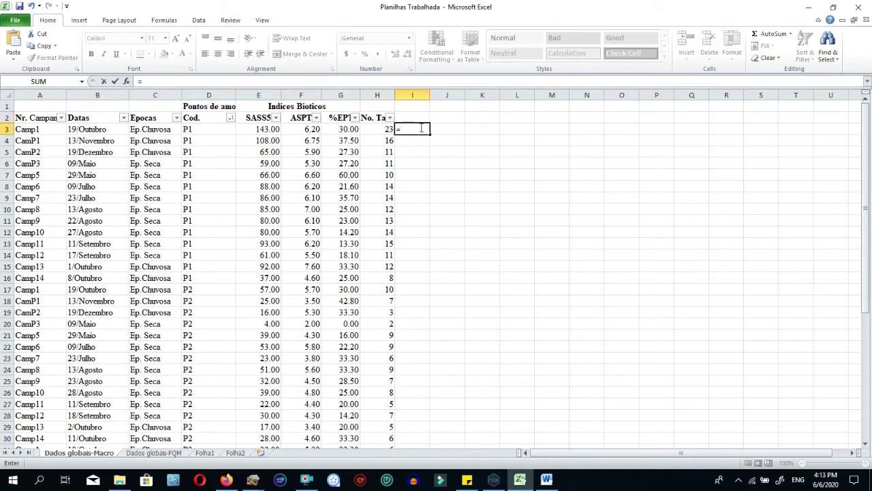
{"action": "type", "text": "av"}
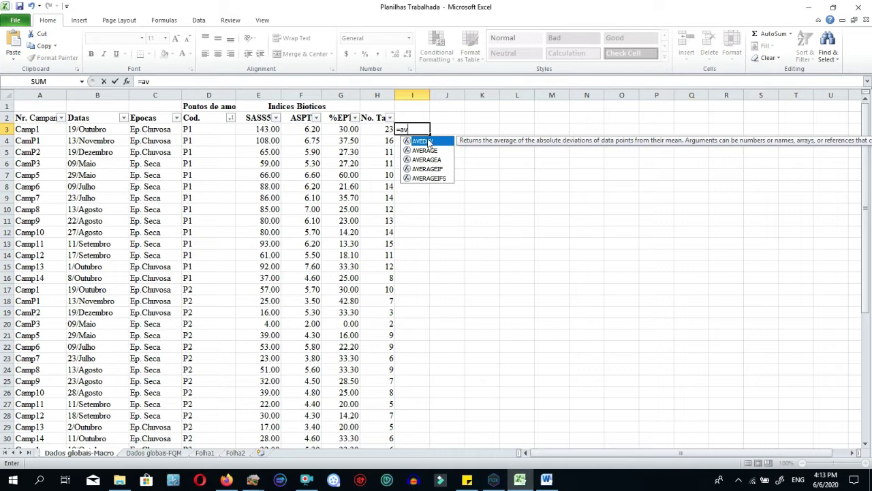
{"action": "double_click", "coordinate": [428, 150]}
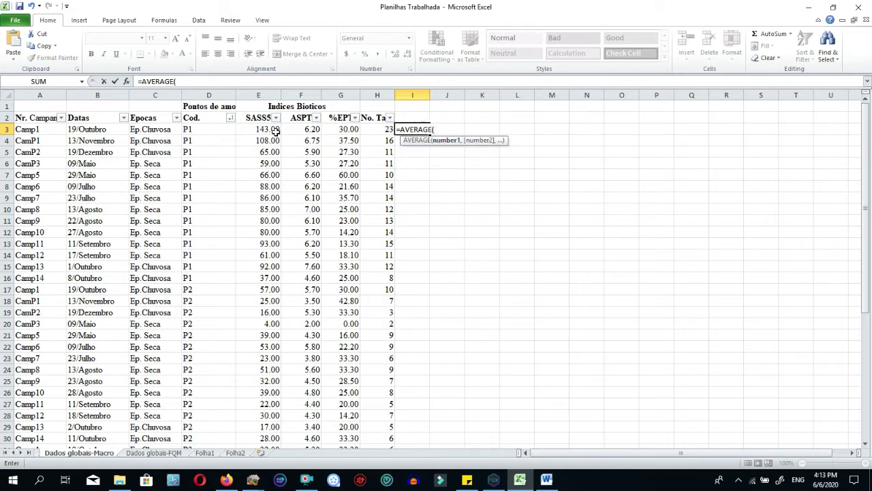
{"action": "left_click_drag", "start_coordinate": [266, 128], "coordinate": [280, 276]}
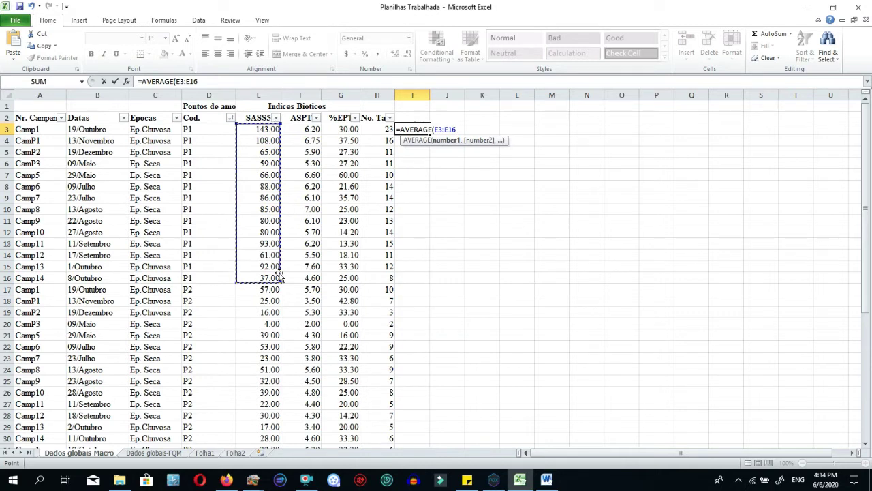
{"action": "type", "text": ")"}
{"action": "key", "text": "Return"}
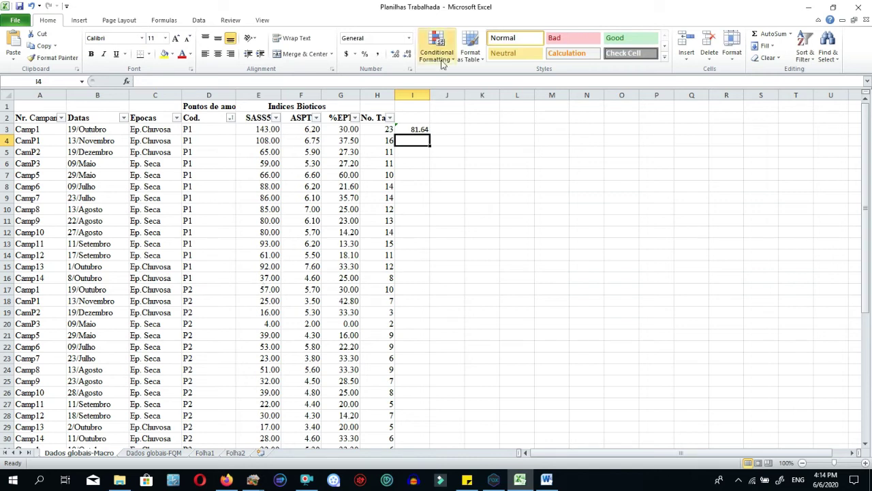
{"action": "left_click", "coordinate": [419, 129]}
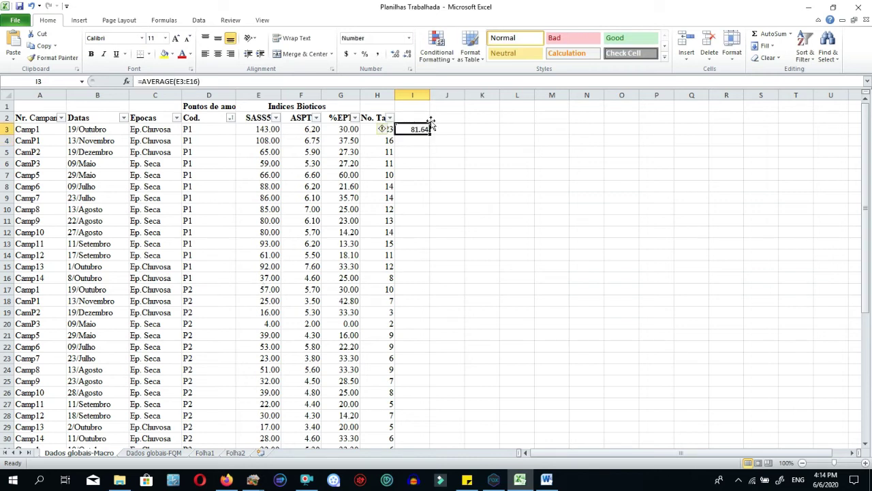
Enter the headings P1 in cell I2 and Sd in cell J2.
{"action": "left_click", "coordinate": [422, 117]}
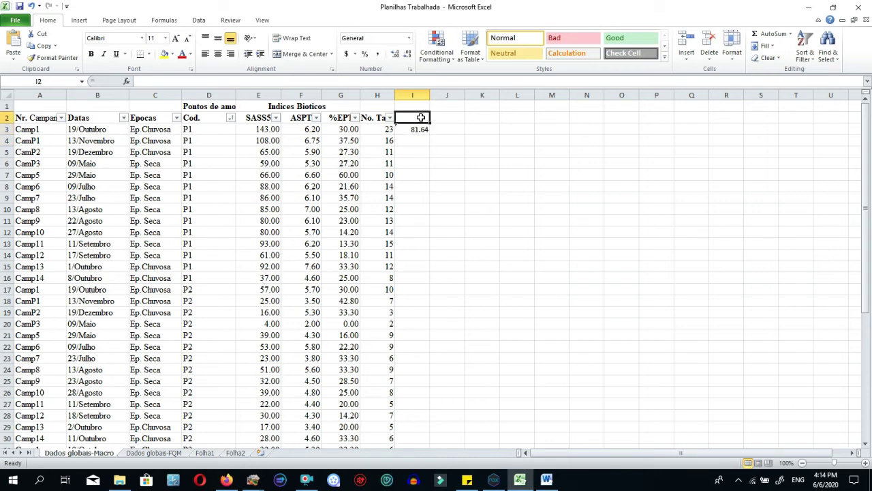
{"action": "type", "text": "P1"}
{"action": "key", "text": "Return"}
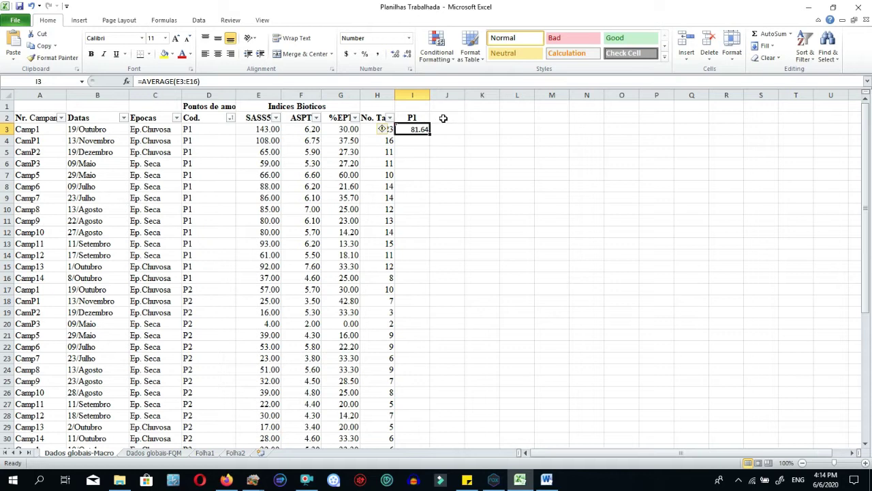
{"action": "left_click", "coordinate": [443, 119]}
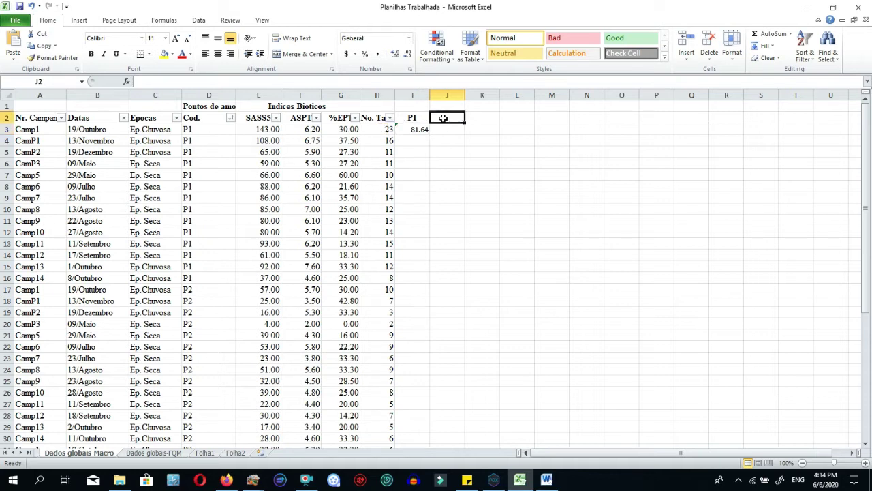
{"action": "type", "text": "Sd"}
{"action": "key", "text": "Return"}
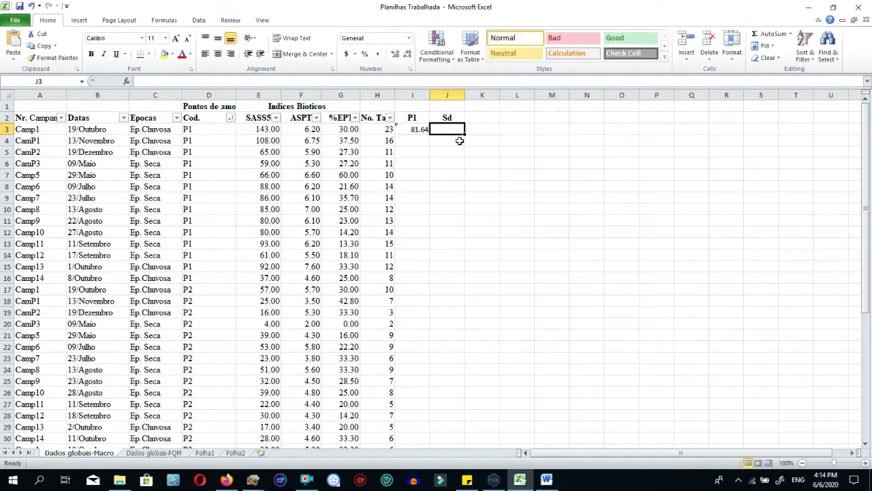
Calculate the SASS5 standard deviation for P1 in cell J3 with STDEV.P over E3:E15.
{"action": "type", "text": "="}
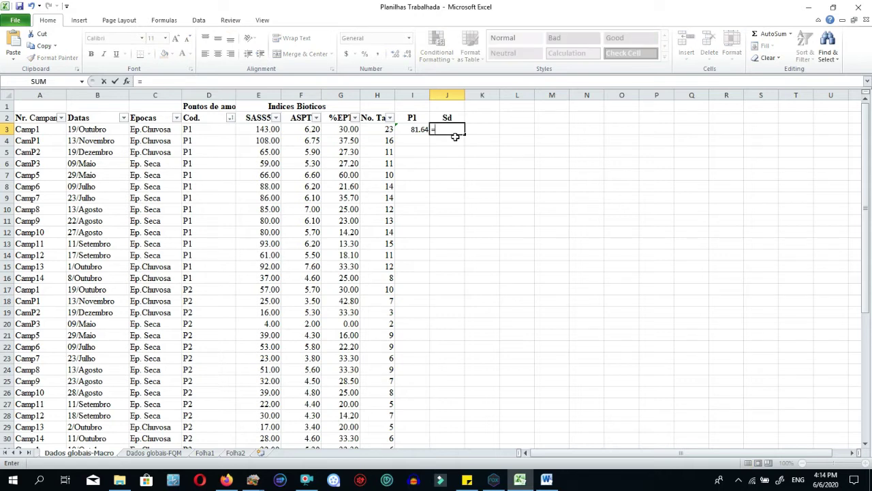
{"action": "type", "text": "st"}
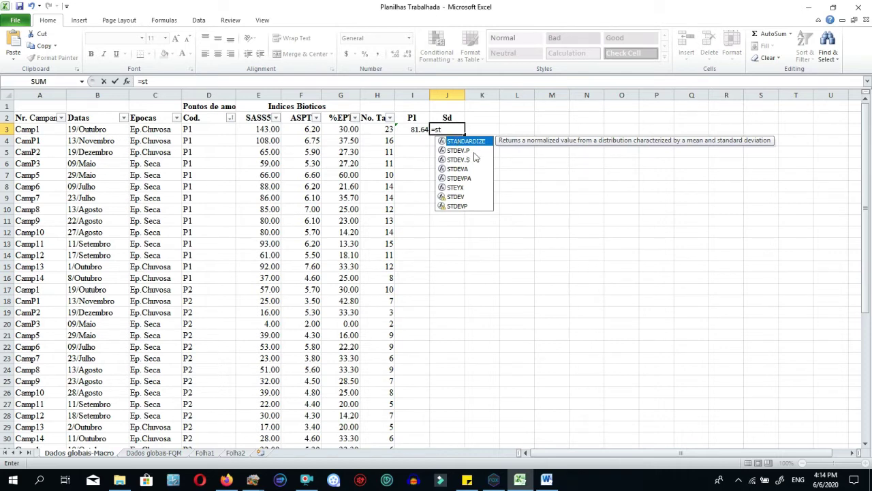
{"action": "double_click", "coordinate": [456, 151]}
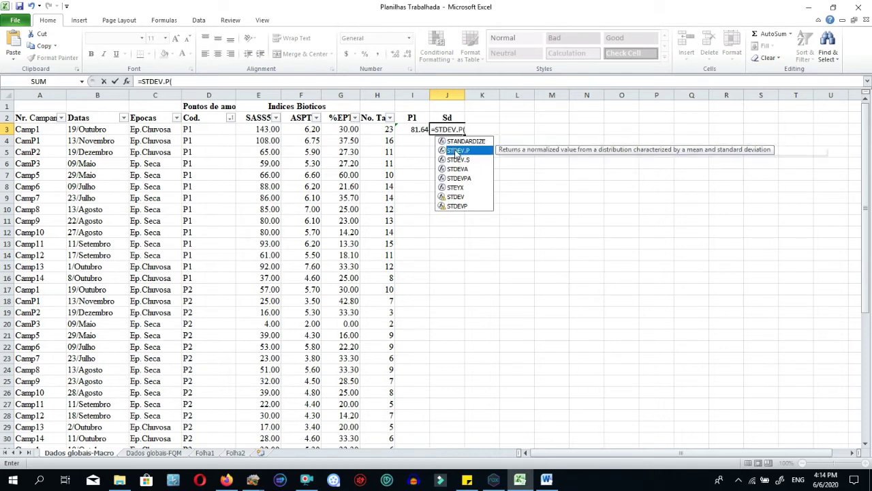
{"action": "left_click_drag", "start_coordinate": [266, 129], "coordinate": [279, 268]}
{"action": "type", "text": ")"}
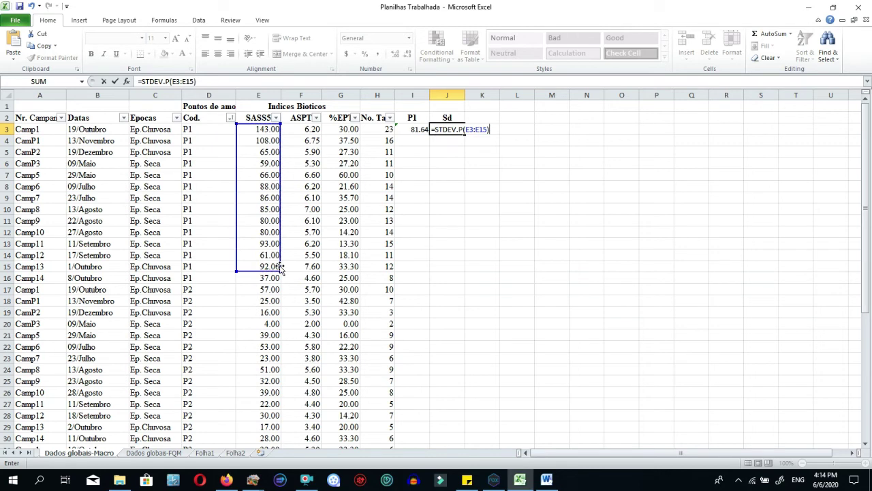
{"action": "key", "text": "Return"}
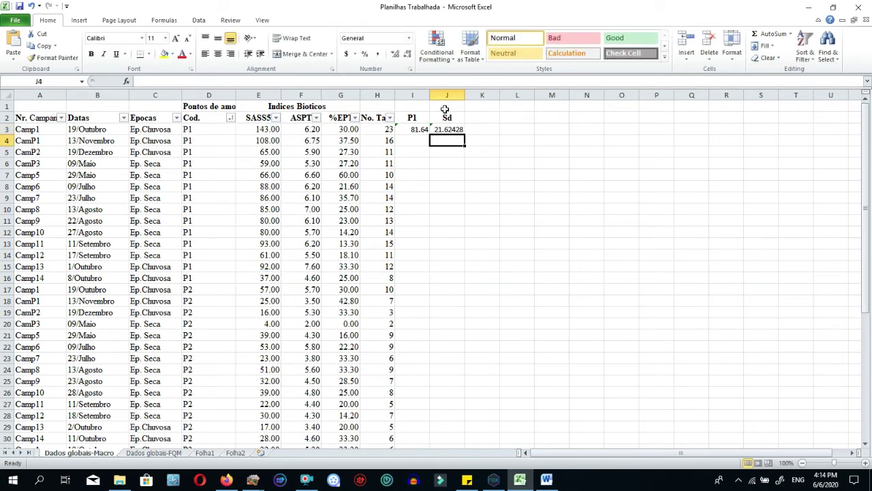
{"action": "left_click", "coordinate": [439, 129]}
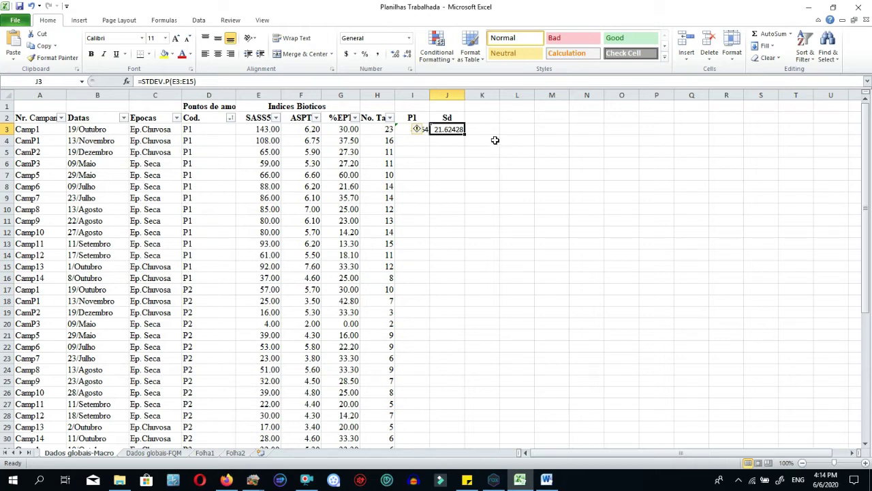
Enter the label P2 in cell I5, leaving a blank row below the P1 results.
{"action": "left_click", "coordinate": [417, 141]}
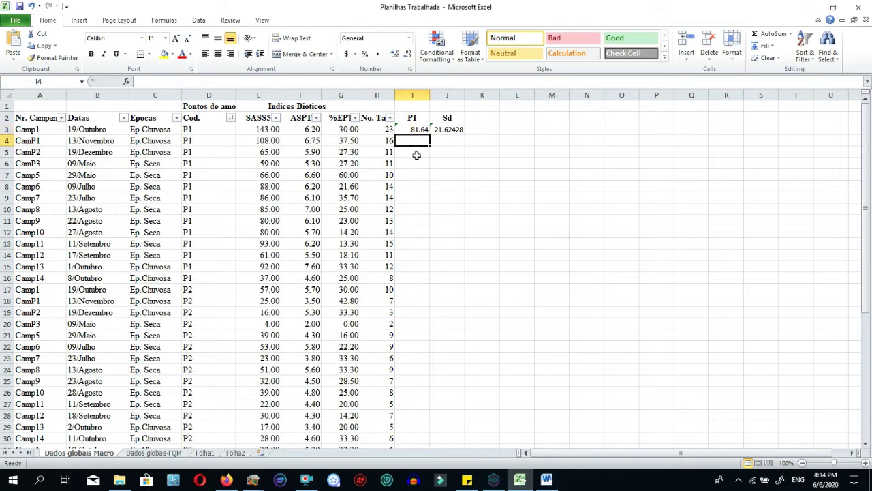
{"action": "left_click", "coordinate": [415, 152]}
{"action": "type", "text": "P2"}
{"action": "key", "text": "Return"}
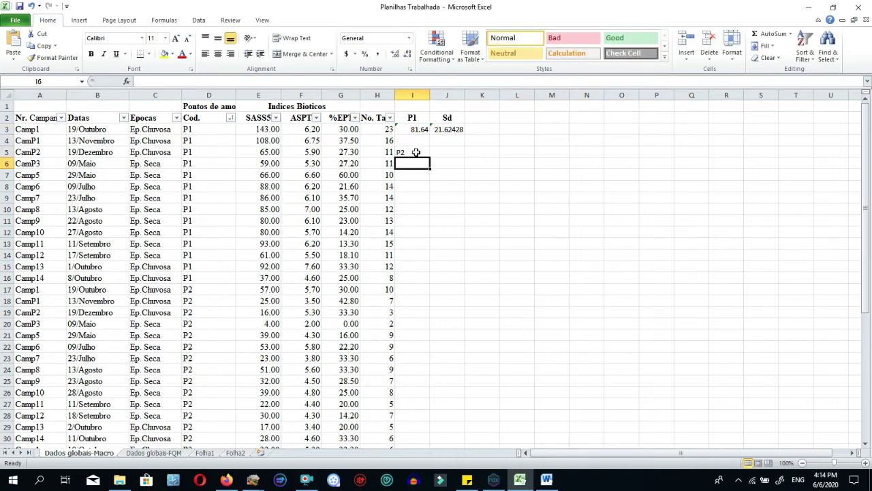
{"action": "left_click", "coordinate": [413, 152]}
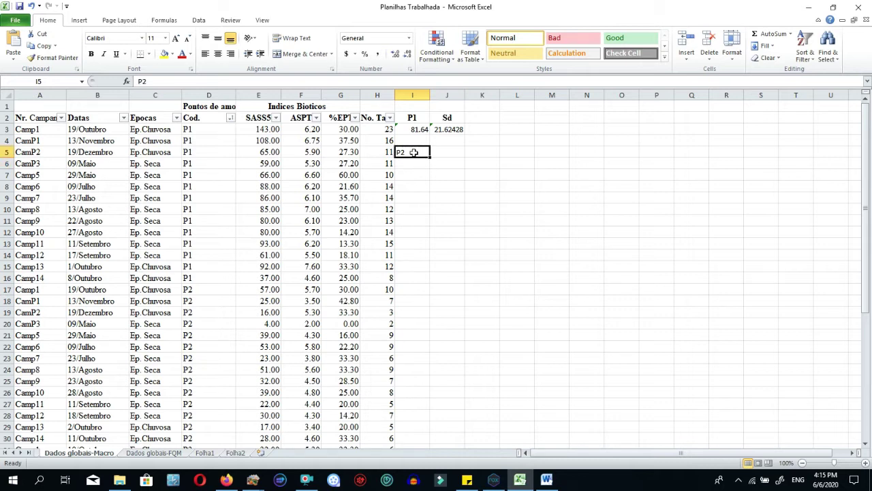
{"action": "key", "text": "Return"}
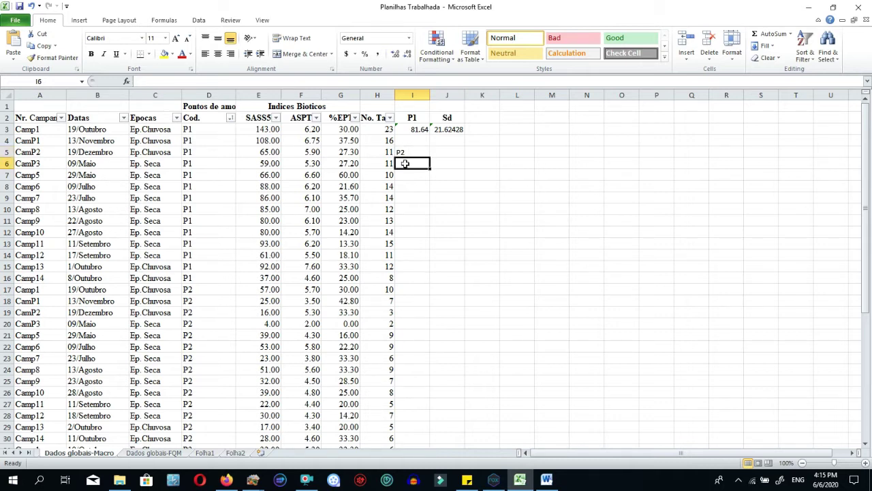
Calculate the mean SASS5 score of the P2 samples in cell I6 with AVERAGE over E17:E30.
{"action": "type", "text": "="}
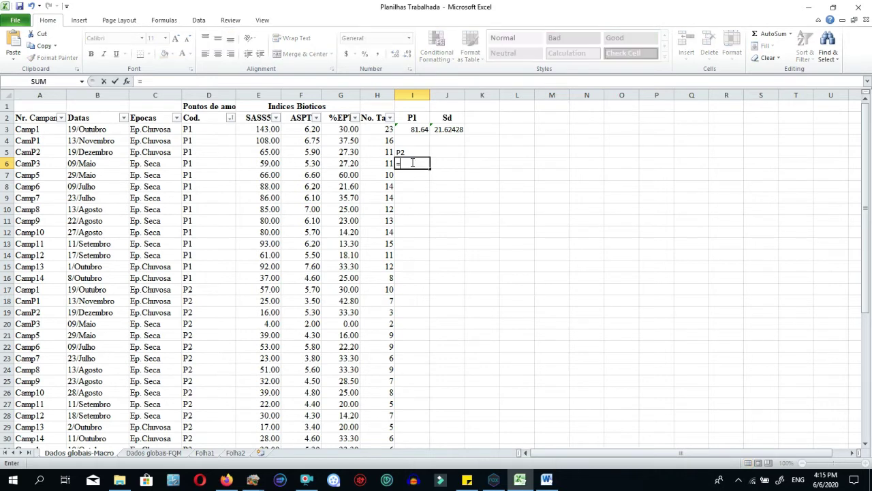
{"action": "type", "text": "av"}
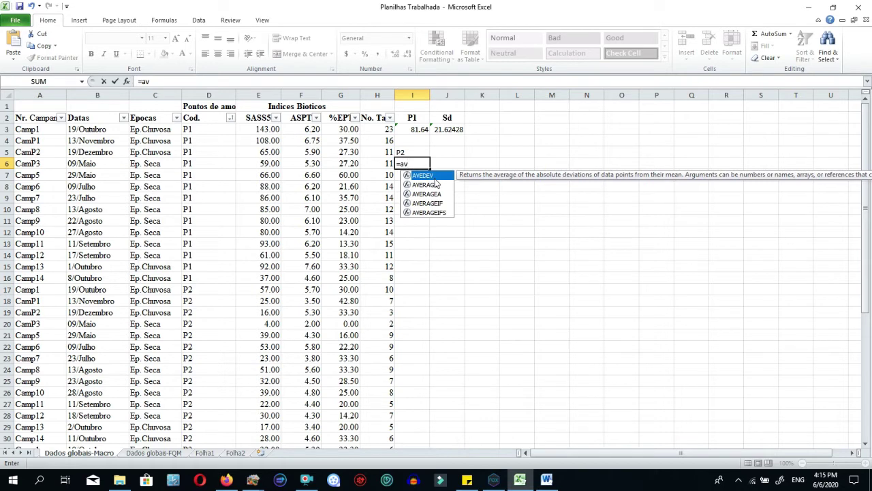
{"action": "double_click", "coordinate": [430, 184]}
{"action": "left_click_drag", "start_coordinate": [869, 162], "coordinate": [869, 195]}
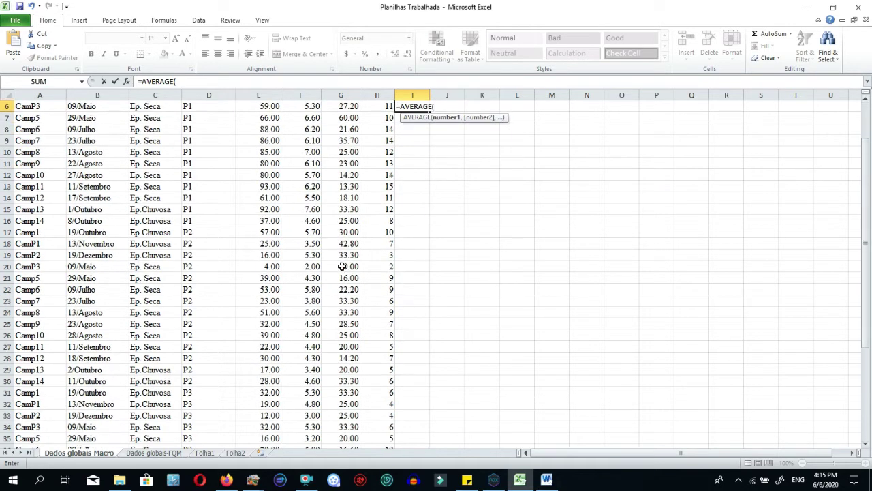
{"action": "left_click_drag", "start_coordinate": [270, 234], "coordinate": [278, 380]}
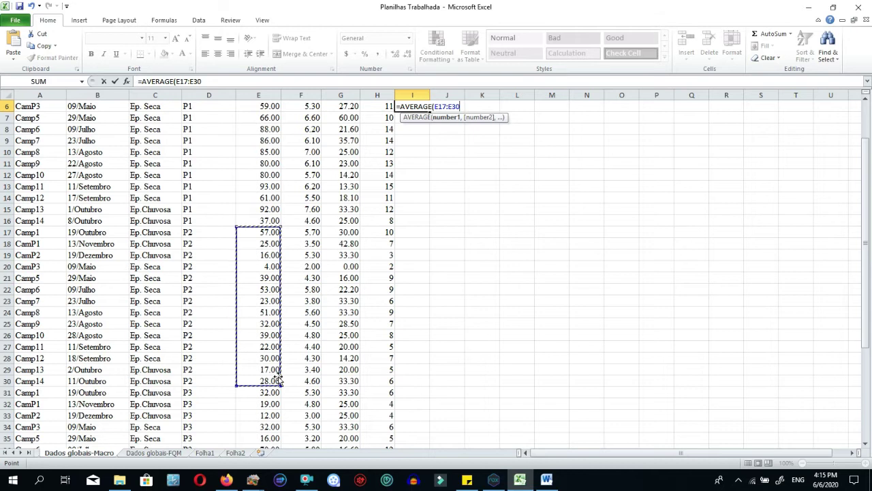
{"action": "type", "text": ")"}
{"action": "key", "text": "Return"}
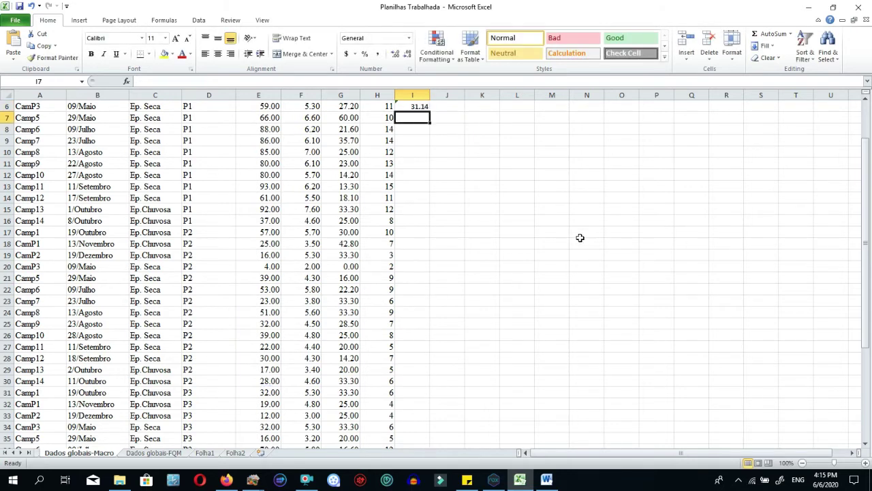
Calculate the mean SASS5 score of the P3 samples in cell I9 with AVERAGE over E31:E44.
{"action": "left_click", "coordinate": [419, 141]}
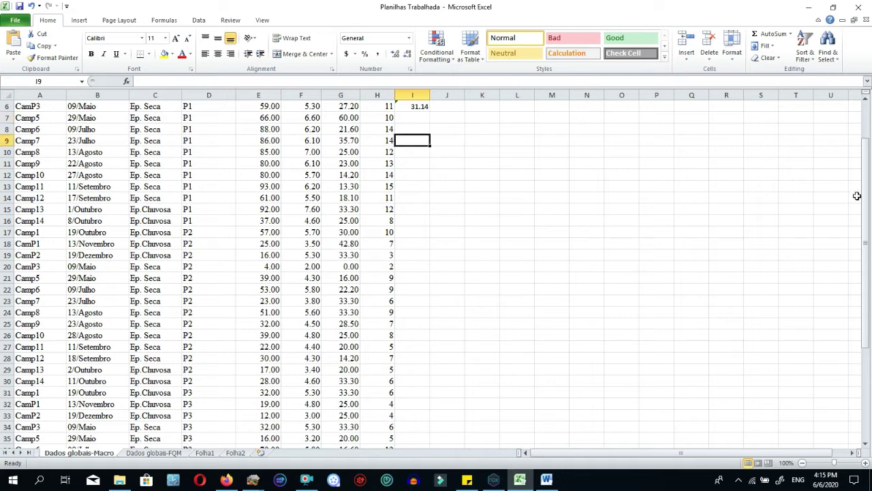
{"action": "left_click_drag", "start_coordinate": [867, 214], "coordinate": [868, 219]}
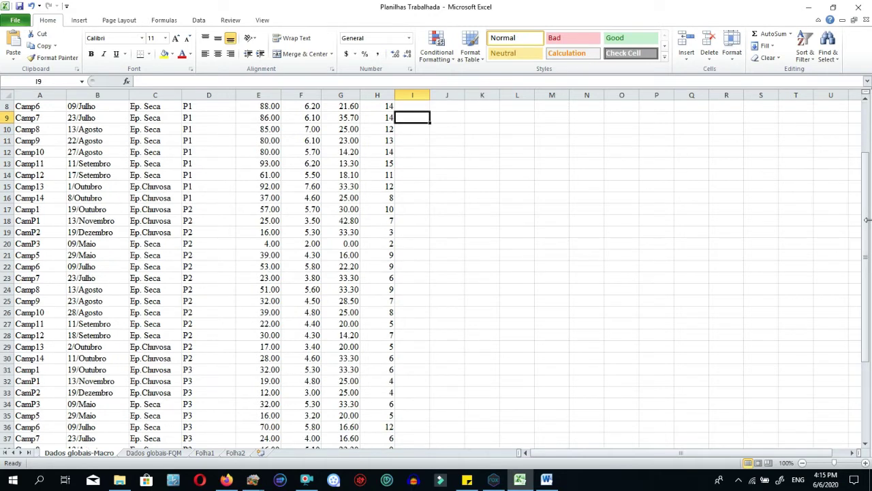
{"action": "type", "text": "=ave"}
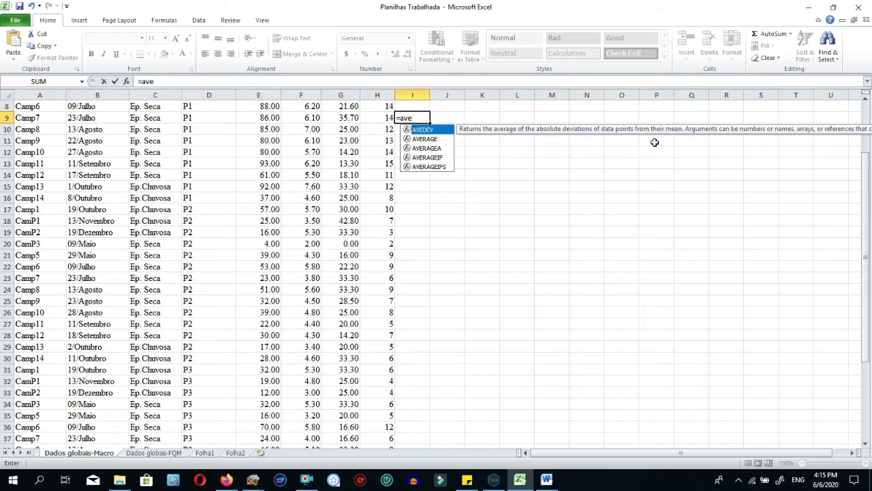
{"action": "double_click", "coordinate": [432, 138]}
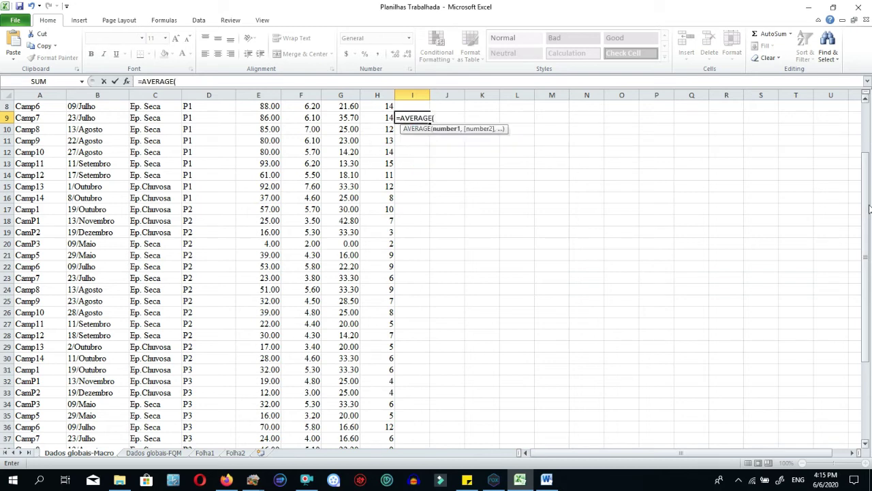
{"action": "left_click_drag", "start_coordinate": [866, 216], "coordinate": [867, 251]}
{"action": "left_click_drag", "start_coordinate": [268, 312], "coordinate": [265, 424]}
{"action": "key", "text": "Return"}
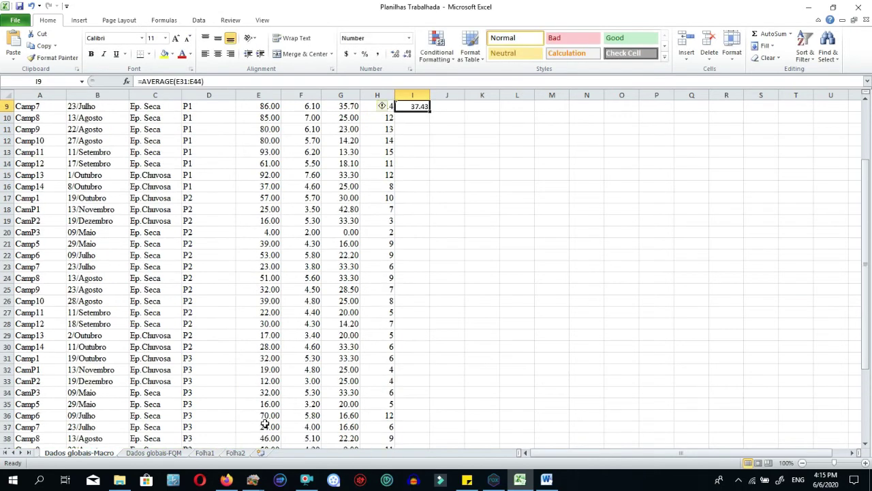
Calculate the SASS5 standard deviation for P3 in cell J9 with STDEV.P over E31:E44.
{"action": "left_click", "coordinate": [425, 129]}
{"action": "left_click_drag", "start_coordinate": [430, 134], "coordinate": [450, 134]}
{"action": "left_click", "coordinate": [480, 141]}
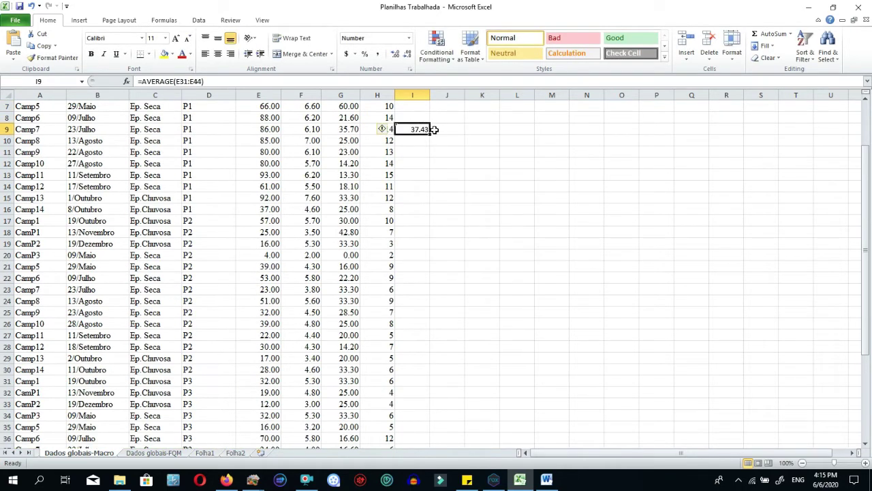
{"action": "double_click", "coordinate": [449, 130]}
{"action": "key", "text": "Escape"}
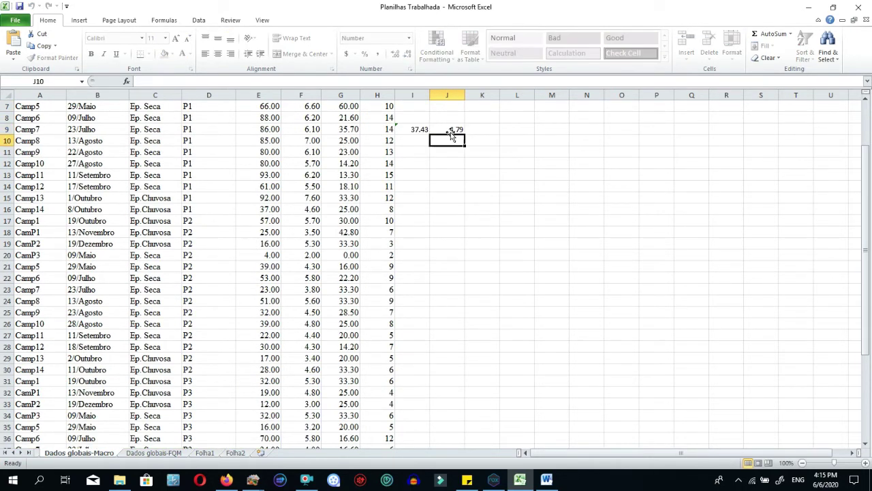
{"action": "type", "text": "=st"}
{"action": "double_click", "coordinate": [470, 151]}
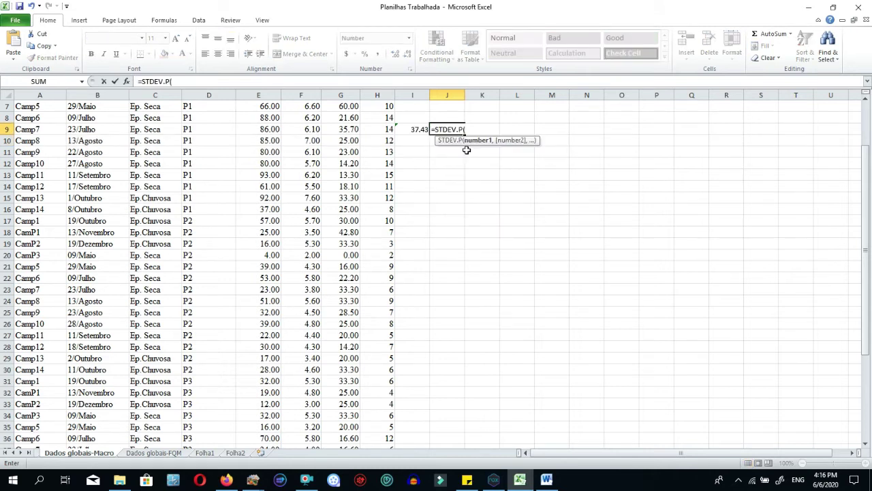
{"action": "left_click_drag", "start_coordinate": [868, 239], "coordinate": [868, 250]}
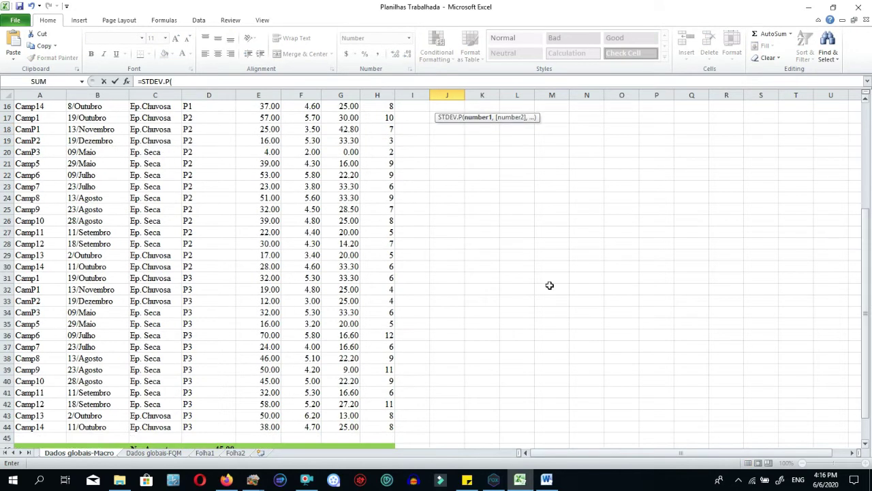
{"action": "left_click_drag", "start_coordinate": [269, 280], "coordinate": [275, 427]}
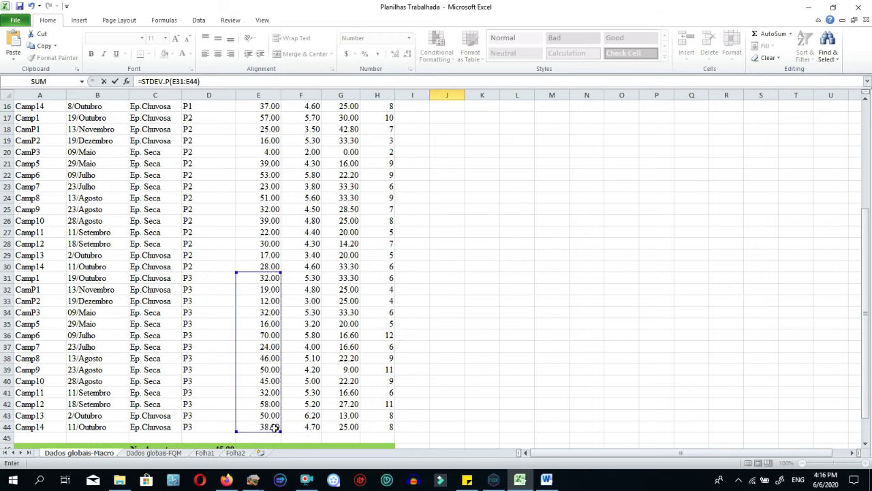
{"action": "key", "text": "Return"}
Calculate the SASS5 standard deviation for P2 in cell J6 with STDEV.P over E17:E30.
{"action": "scroll", "coordinate": [275, 427], "scroll_direction": "up", "scroll_amount": 2}
{"action": "left_click", "coordinate": [447, 164]}
{"action": "type", "text": "=st"}
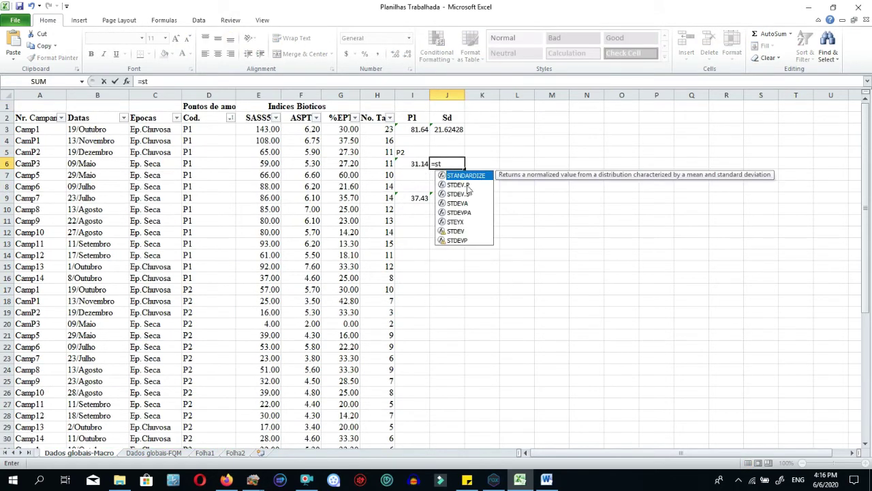
{"action": "double_click", "coordinate": [467, 185]}
{"action": "left_click_drag", "start_coordinate": [868, 109], "coordinate": [868, 145]}
{"action": "left_click", "coordinate": [271, 209]}
{"action": "left_click_drag", "start_coordinate": [271, 208], "coordinate": [269, 368]}
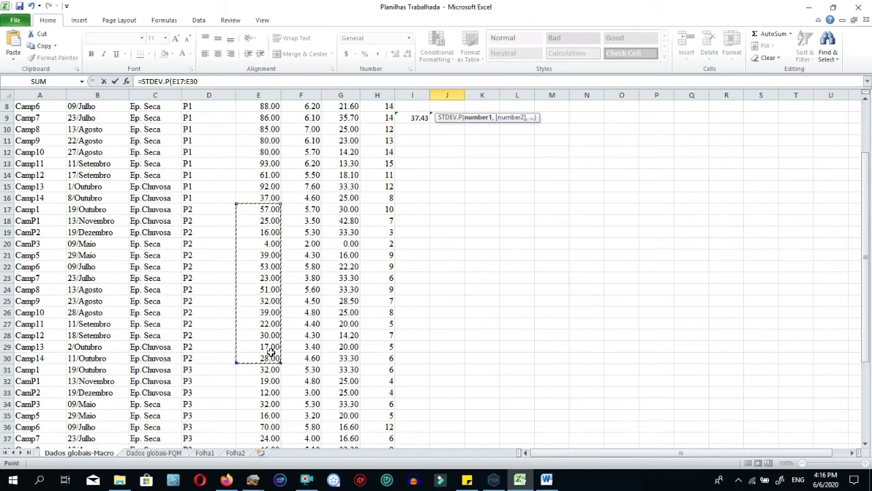
{"action": "type", "text": ")"}
{"action": "key", "text": "ctrl+Return"}
Enter the heading N in cell K2, next to the Sd heading.
{"action": "key", "text": "Up"}
{"action": "key", "text": "Up"}
{"action": "key", "text": "Up"}
{"action": "key", "text": "Up"}
{"action": "key", "text": "Up"}
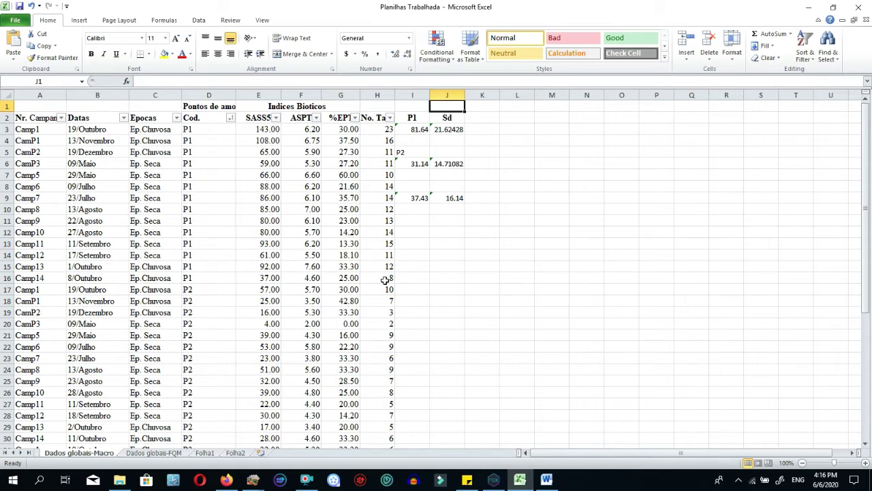
{"action": "left_click", "coordinate": [486, 119]}
{"action": "type", "text": "N"}
{"action": "key", "text": "Return"}
Count the P1 samples by going through the SASS5 values from E3 to E16.
{"action": "left_click", "coordinate": [265, 129]}
{"action": "key", "text": "Down"}
{"action": "key", "text": "Down"}
{"action": "key", "text": "Down"}
{"action": "key", "text": "Down"}
{"action": "key", "text": "Down"}
{"action": "key", "text": "Down"}
{"action": "key", "text": "Down"}
{"action": "key", "text": "Down"}
{"action": "key", "text": "Down"}
{"action": "key", "text": "Down"}
{"action": "key", "text": "Down"}
{"action": "key", "text": "Down"}
{"action": "key", "text": "Down"}
Enter the sample size 14 for each sampling point in cells K3, K6 and K9.
{"action": "left_click", "coordinate": [477, 128]}
{"action": "type", "text": "14"}
{"action": "key", "text": "Return"}
{"action": "key", "text": "Down"}
{"action": "key", "text": "Down"}
{"action": "type", "text": "14"}
{"action": "key", "text": "Return"}
{"action": "key", "text": "Down"}
{"action": "key", "text": "Down"}
{"action": "type", "text": "14"}
{"action": "key", "text": "Return"}
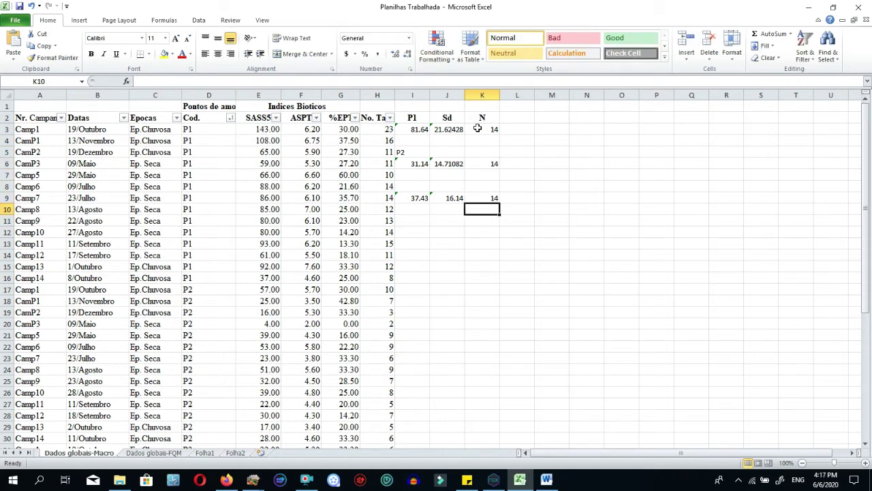
Replace the heading in cell I2 with Pontos.
{"action": "left_click", "coordinate": [412, 118]}
{"action": "type", "text": "Pontos"}
{"action": "key", "text": "Return"}
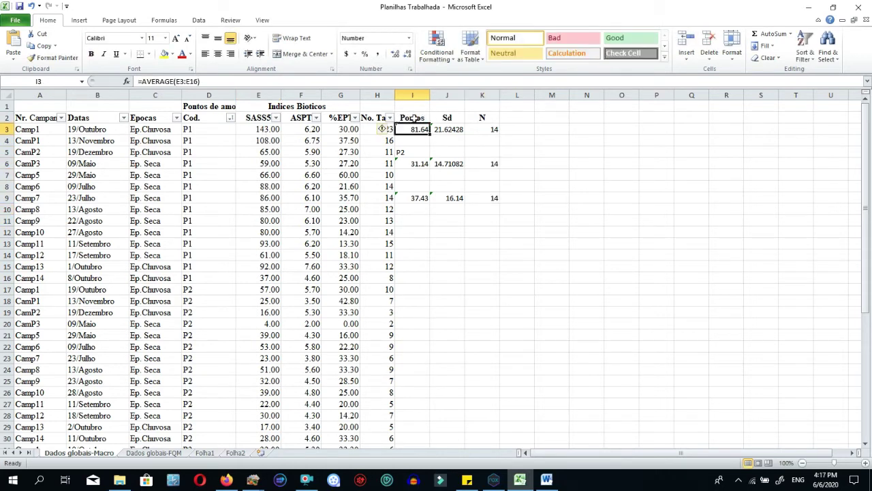
Review the means, standard deviations and sample sizes of the three sampling points, and the first SASS5 value.
{"action": "left_click", "coordinate": [414, 117]}
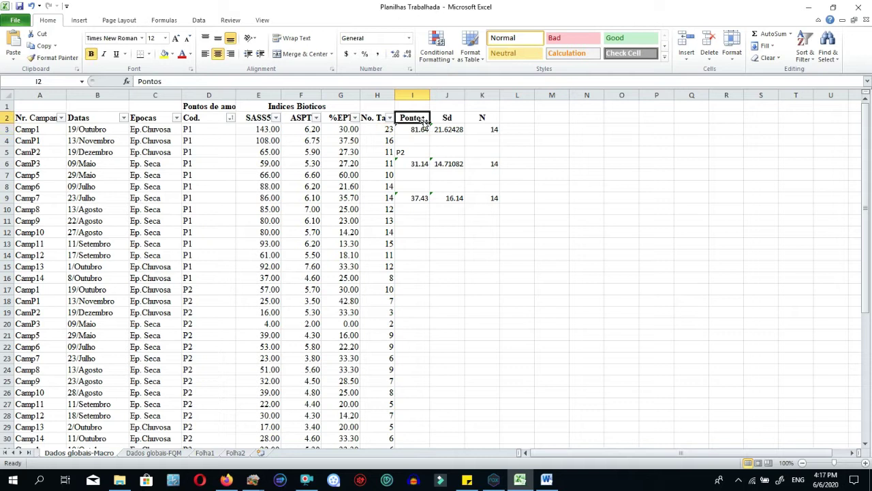
{"action": "left_click", "coordinate": [419, 130]}
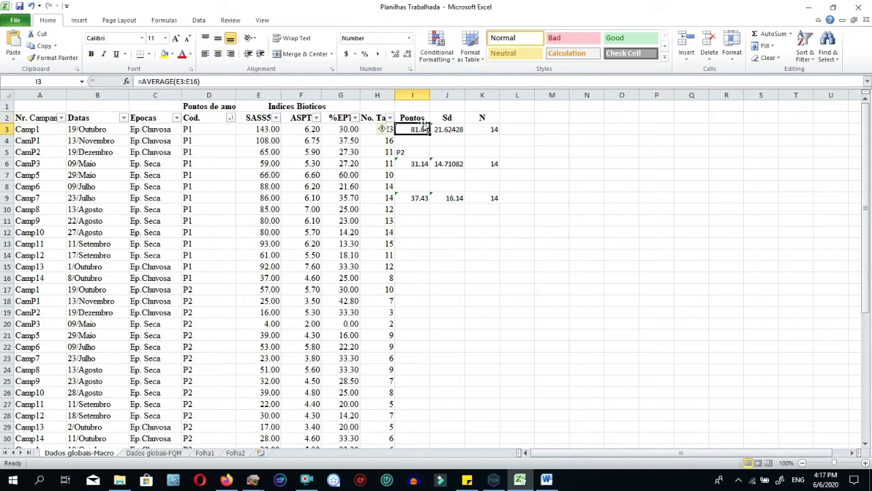
{"action": "left_click", "coordinate": [420, 167]}
{"action": "left_click", "coordinate": [420, 200]}
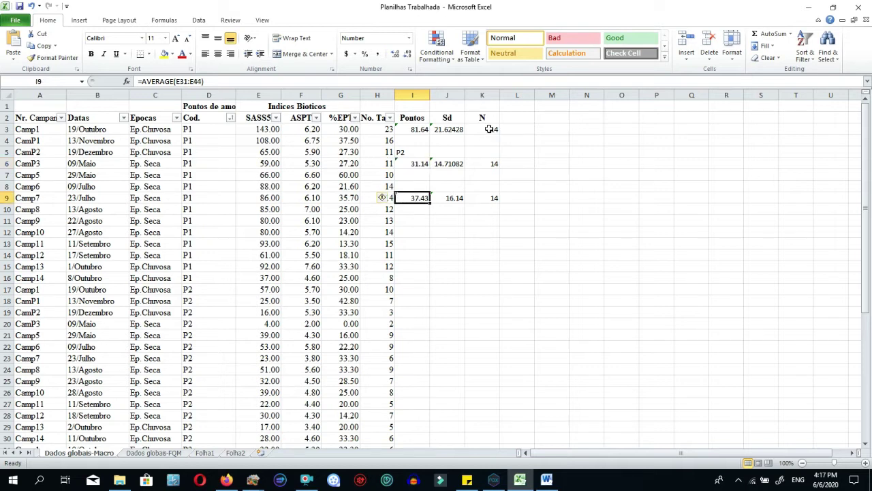
{"action": "left_click", "coordinate": [455, 132]}
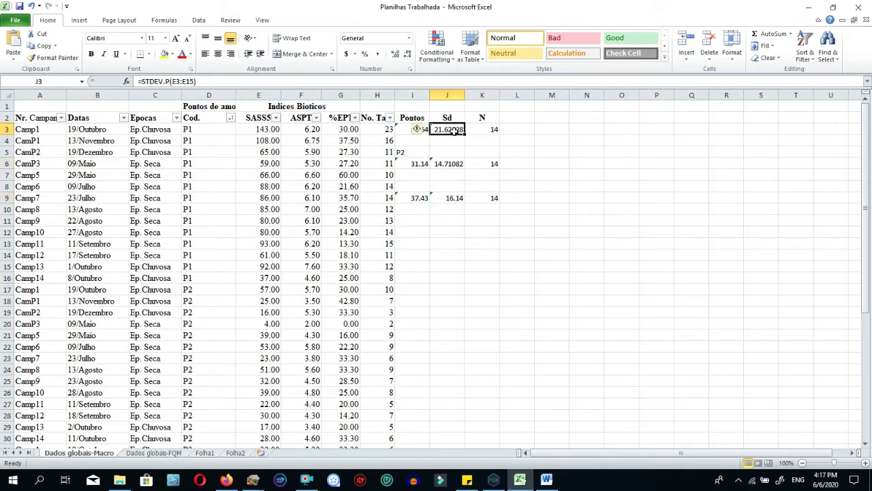
{"action": "left_click", "coordinate": [454, 163]}
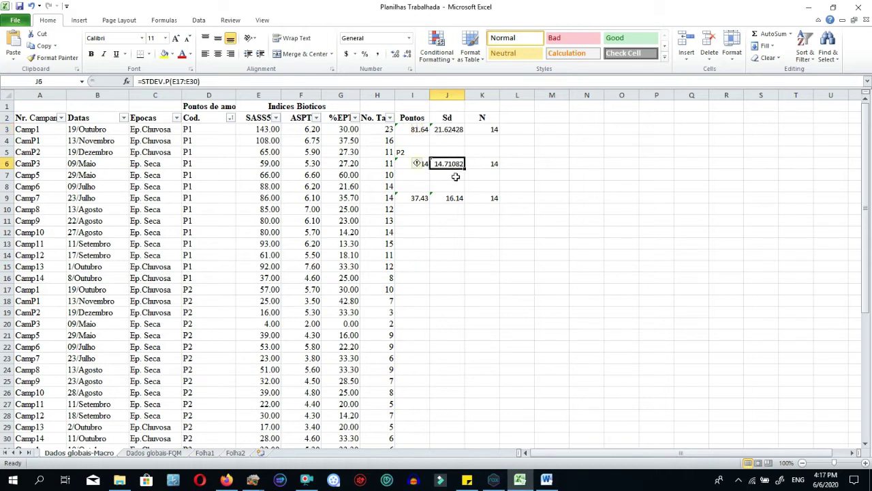
{"action": "left_click", "coordinate": [456, 197]}
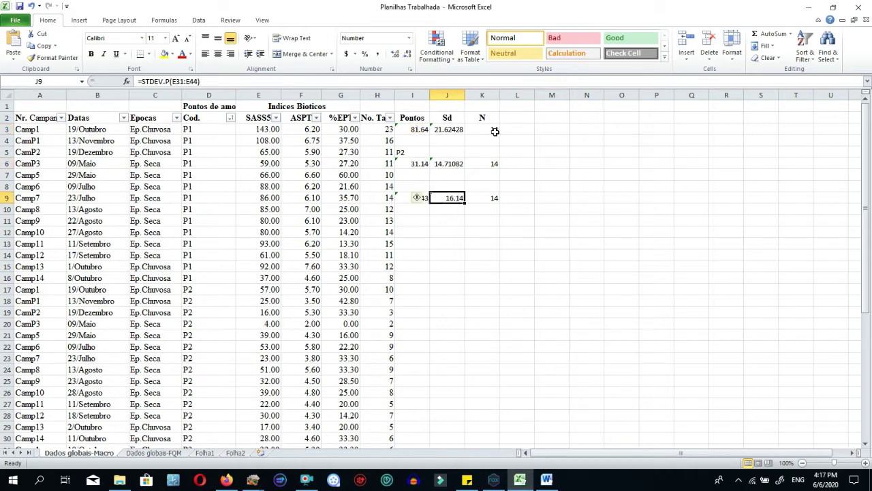
{"action": "left_click", "coordinate": [495, 131]}
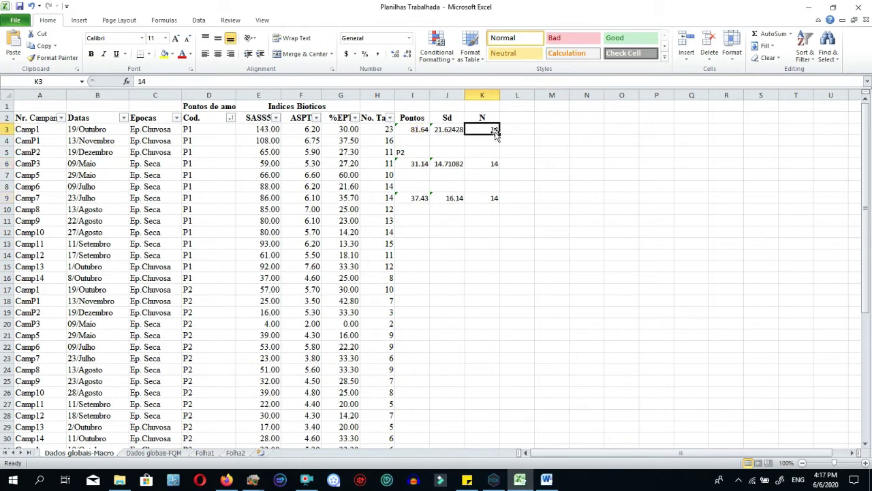
{"action": "left_click", "coordinate": [496, 198]}
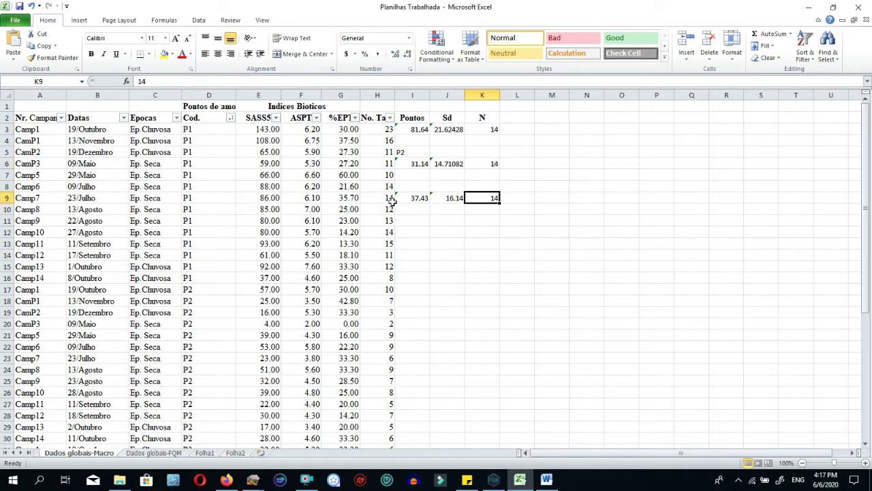
{"action": "left_click", "coordinate": [265, 127]}
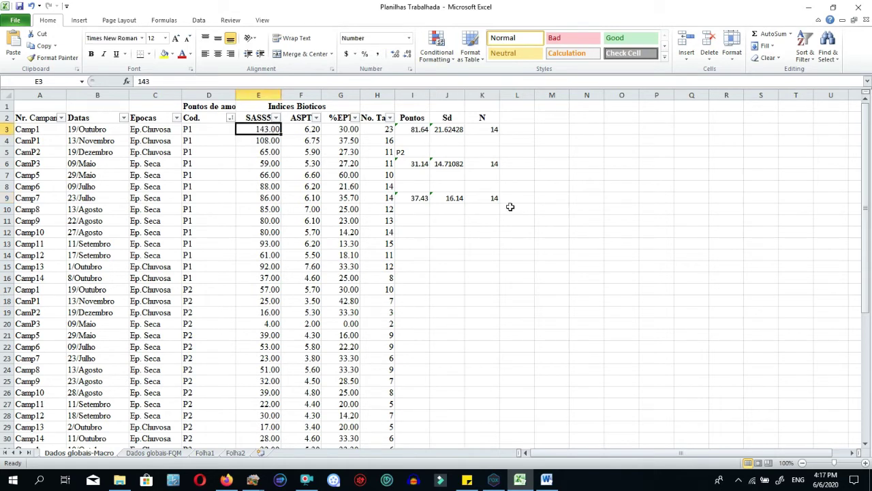
{"action": "left_click", "coordinate": [590, 246]}
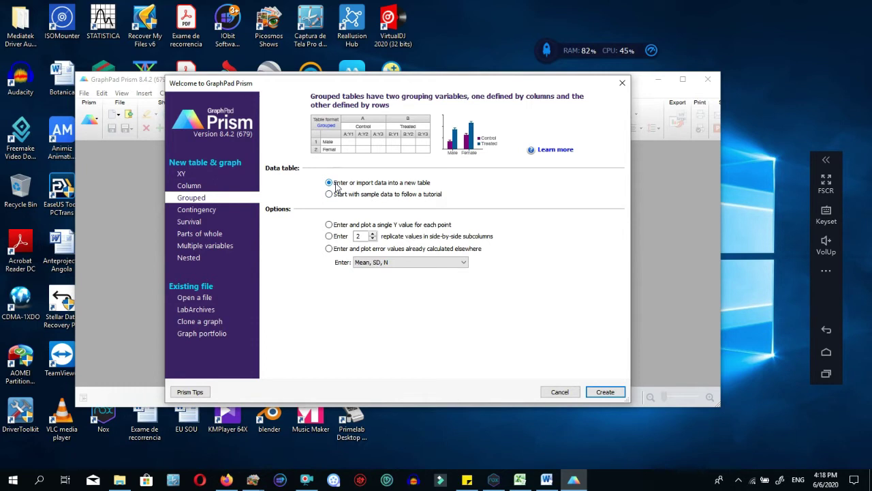
In GraphPad Prism, create a new Grouped data table for error values calculated elsewhere, entered as Mean, SD, N.
{"action": "left_click", "coordinate": [330, 195]}
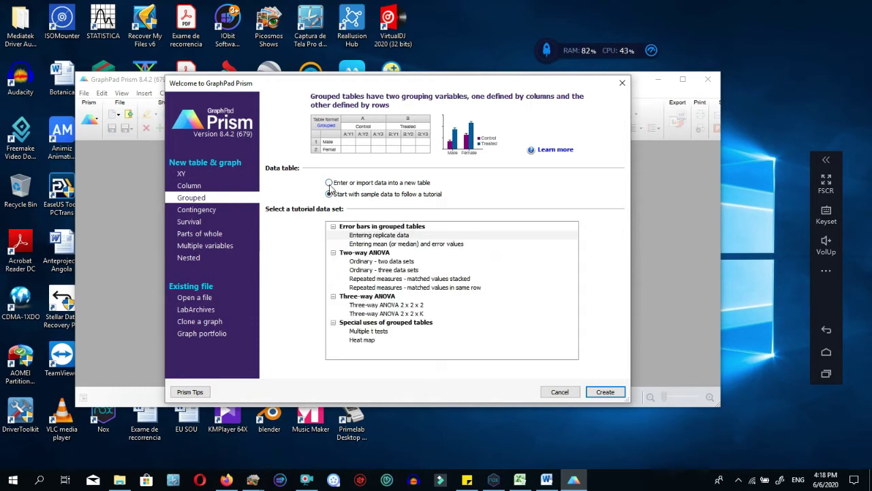
{"action": "left_click", "coordinate": [329, 183]}
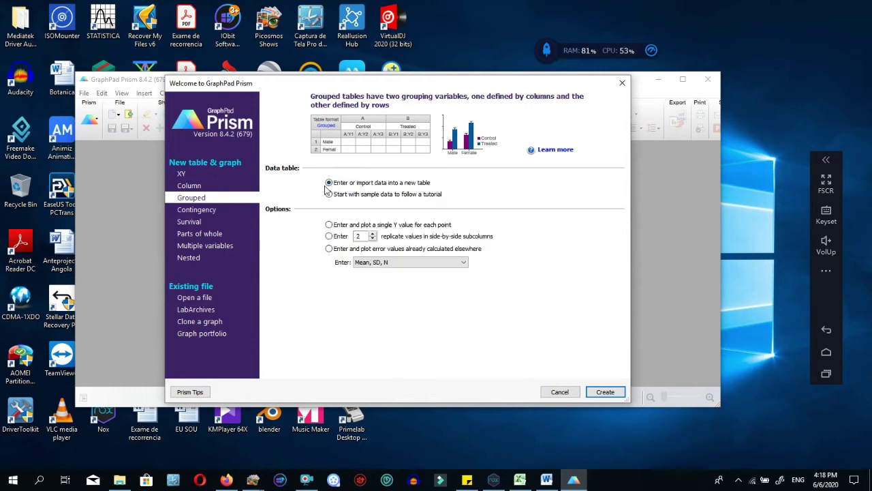
{"action": "left_click", "coordinate": [400, 264]}
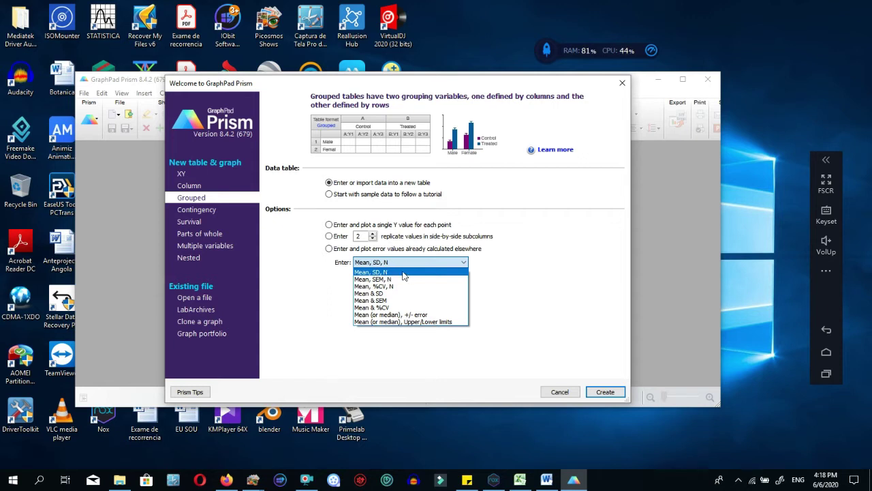
{"action": "left_click", "coordinate": [384, 273]}
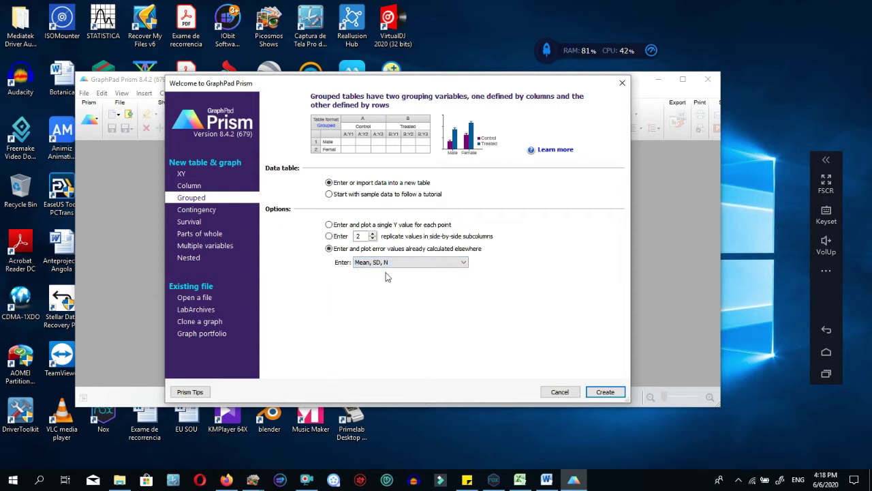
{"action": "left_click", "coordinate": [604, 394]}
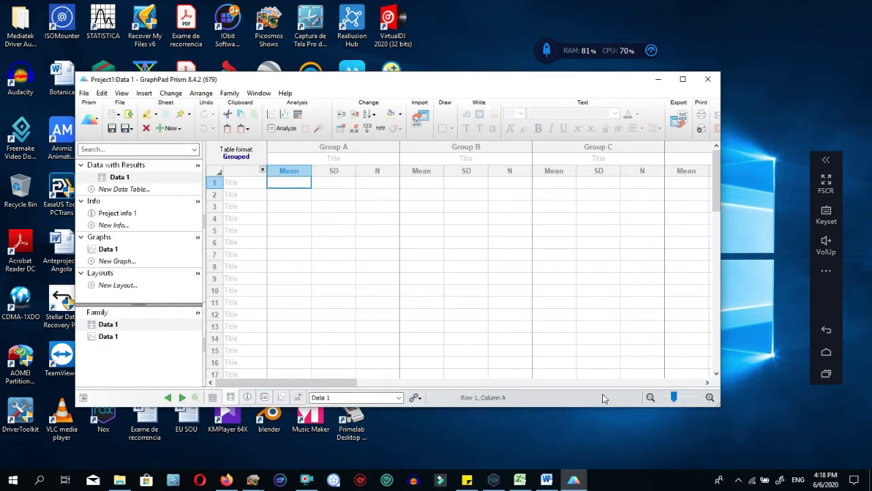
Enter SASS5 as the title of row 1 in the grouped data table.
{"action": "left_click", "coordinate": [334, 158]}
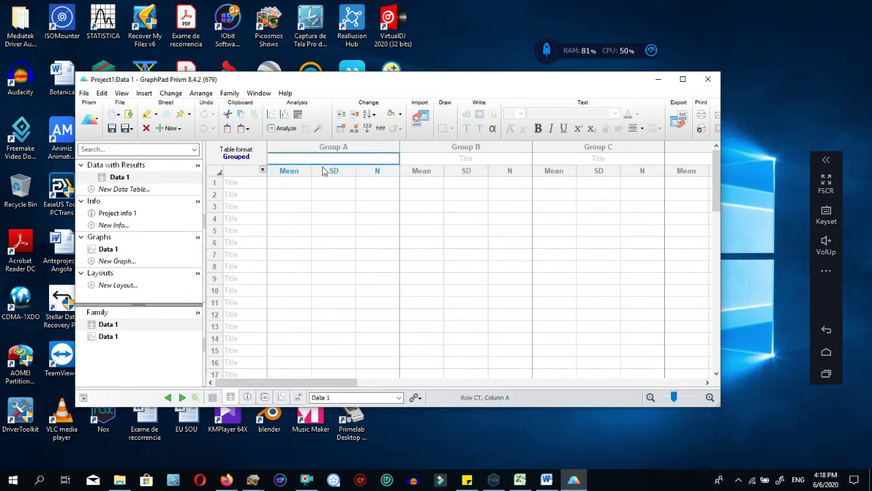
{"action": "left_click", "coordinate": [244, 182]}
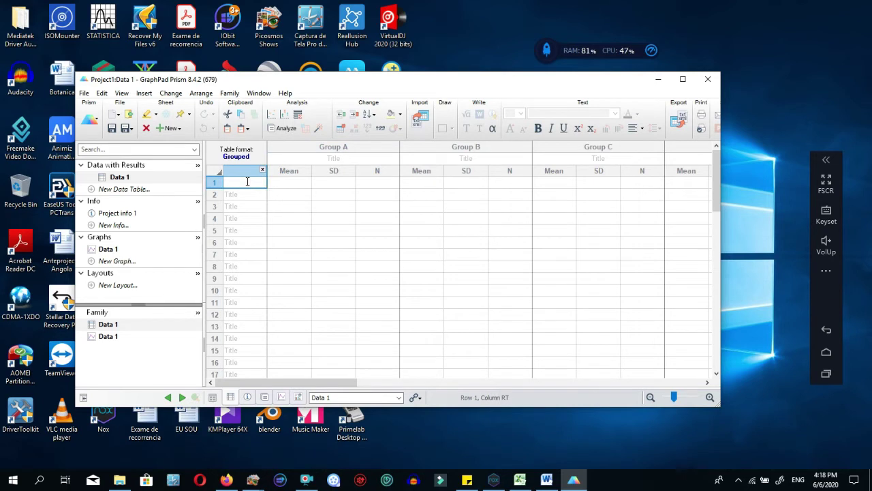
{"action": "type", "text": "SASS"}
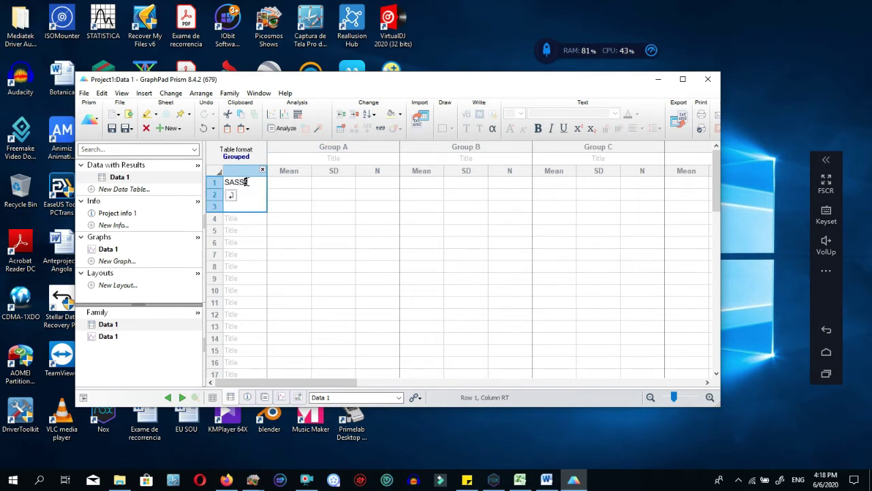
{"action": "key", "text": "Return"}
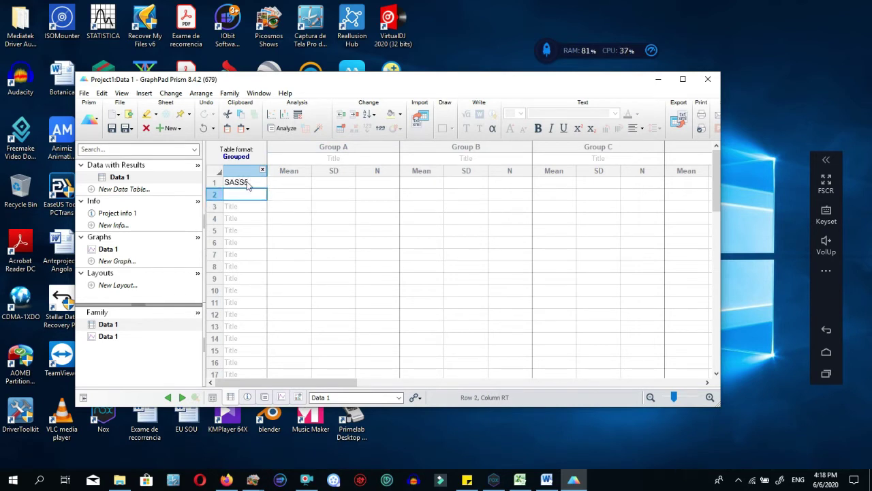
Title Groups A, B and C of the grouped table Ponto 1, Ponto 2 and Ponto 3.
{"action": "left_click", "coordinate": [346, 157]}
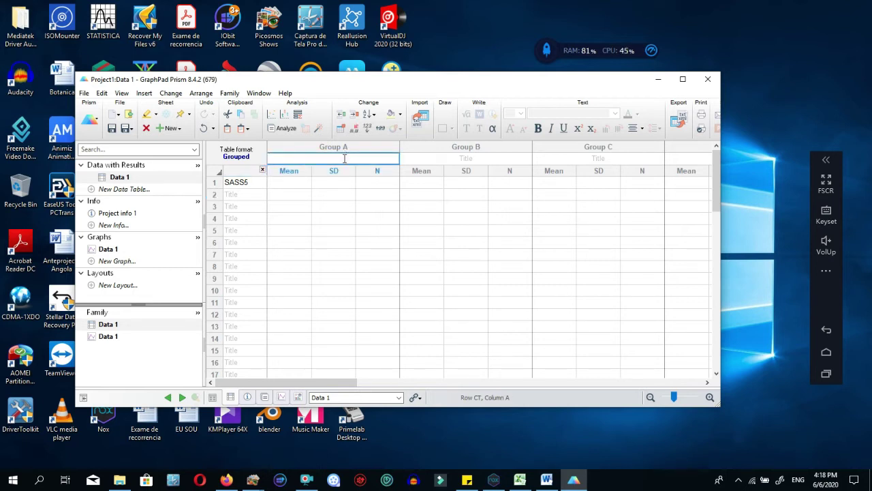
{"action": "type", "text": "Ponto 1"}
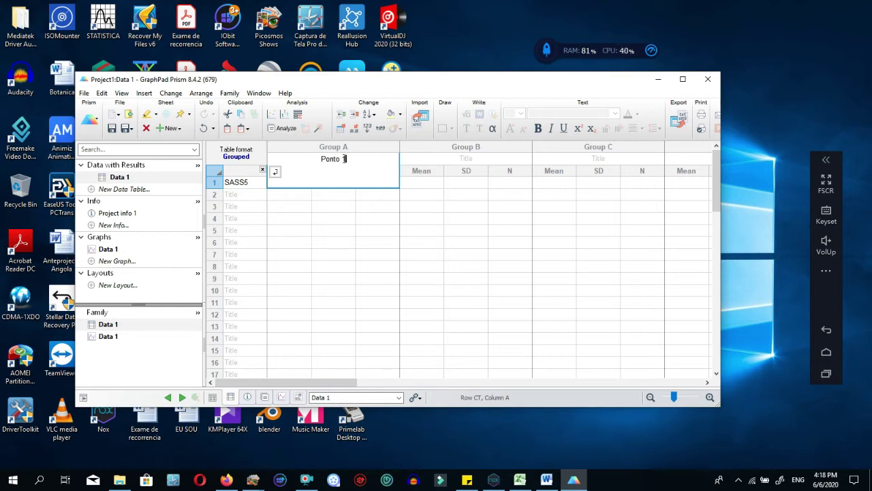
{"action": "key", "text": "Return"}
{"action": "left_click", "coordinate": [452, 159]}
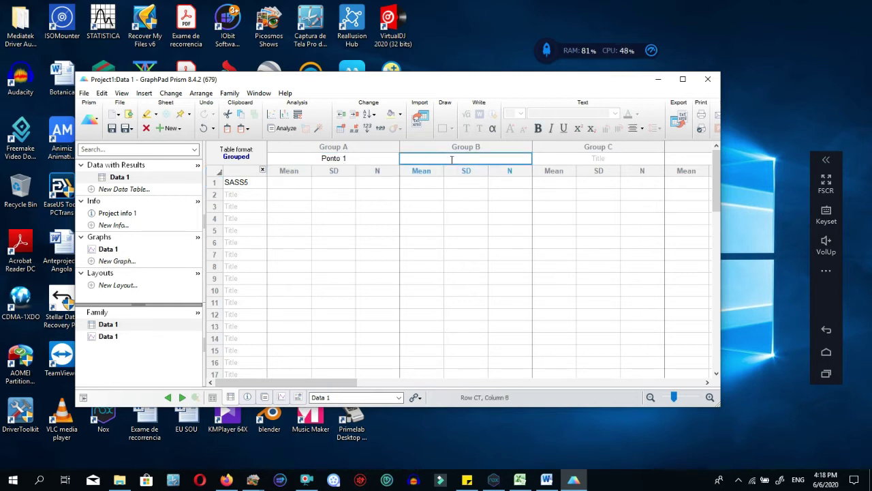
{"action": "type", "text": "Ponto 2"}
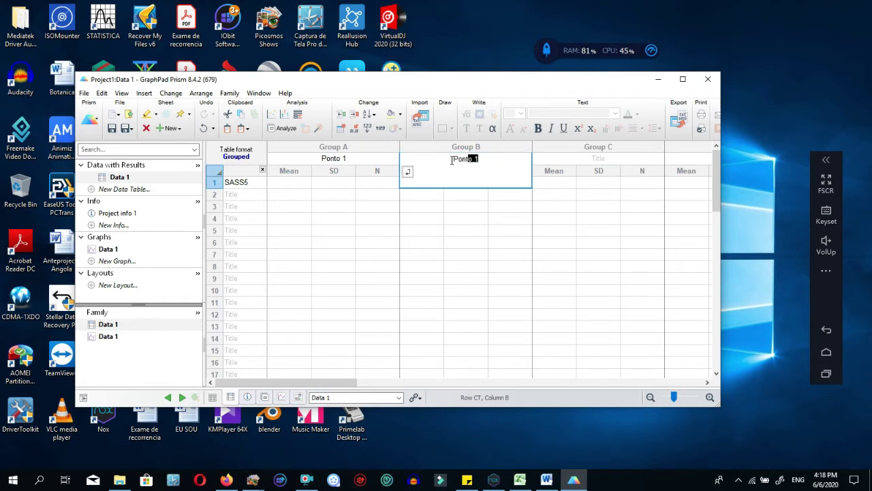
{"action": "key", "text": "Return"}
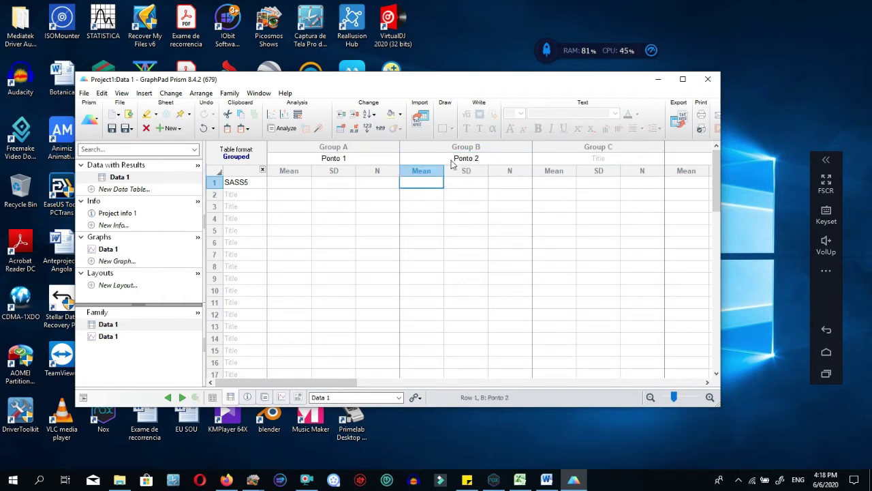
{"action": "left_click", "coordinate": [603, 159]}
{"action": "type", "text": "Pon"}
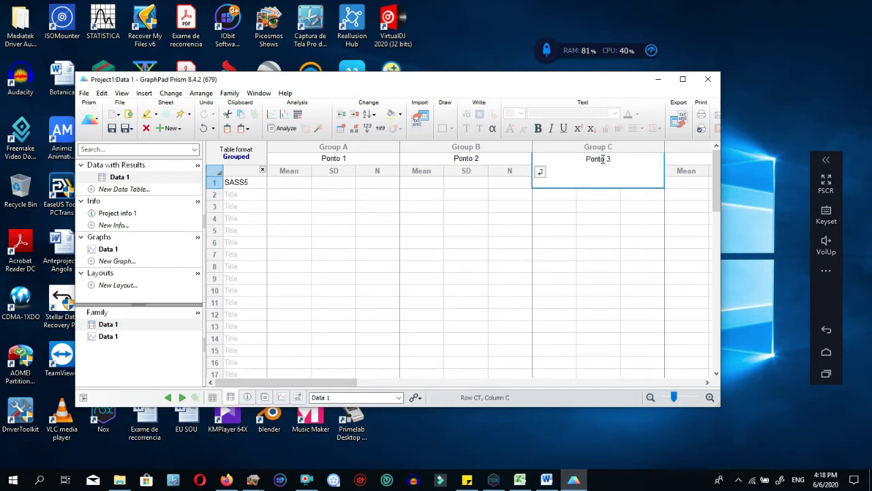
{"action": "type", "text": "to 3"}
{"action": "key", "text": "Return"}
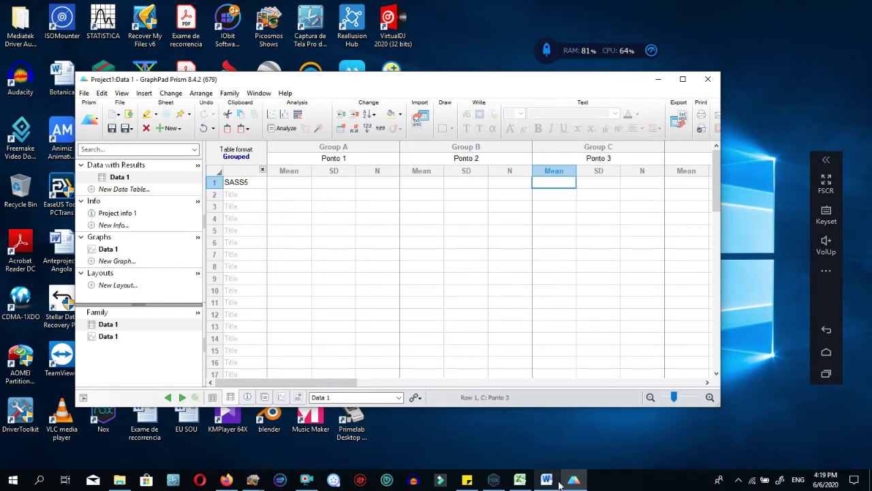
Copy the P1 mean, Sd and N from I3:K3 in Excel and paste them as data into Ponto 1's SASS5 row in GraphPad Prism.
{"action": "mouse_move", "coordinate": [529, 484]}
{"action": "left_click", "coordinate": [526, 436]}
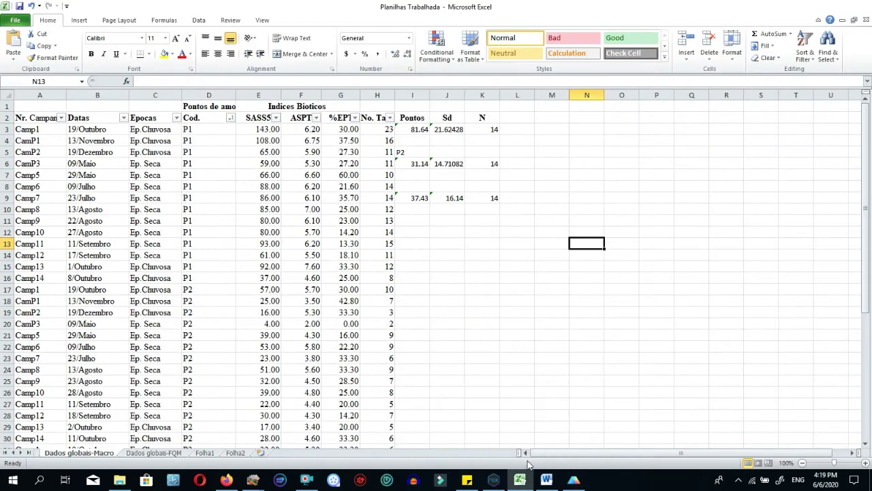
{"action": "left_click_drag", "start_coordinate": [418, 129], "coordinate": [464, 130]}
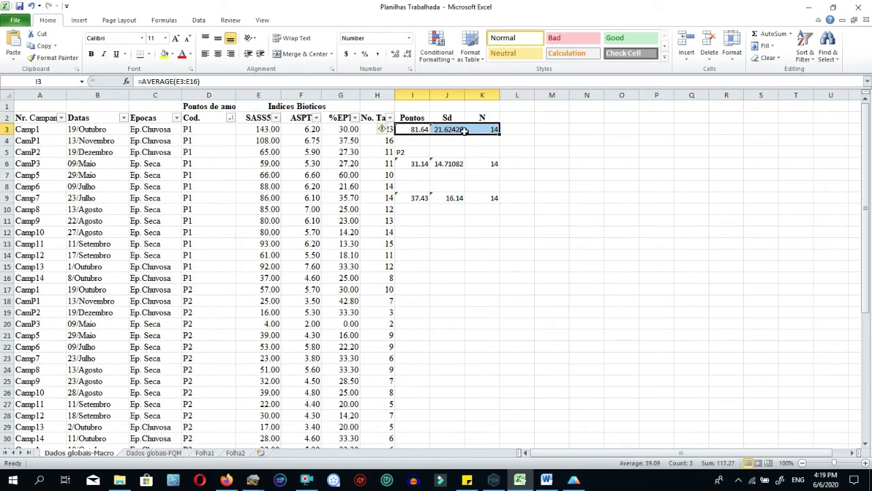
{"action": "right_click", "coordinate": [464, 129]}
{"action": "left_click", "coordinate": [491, 151]}
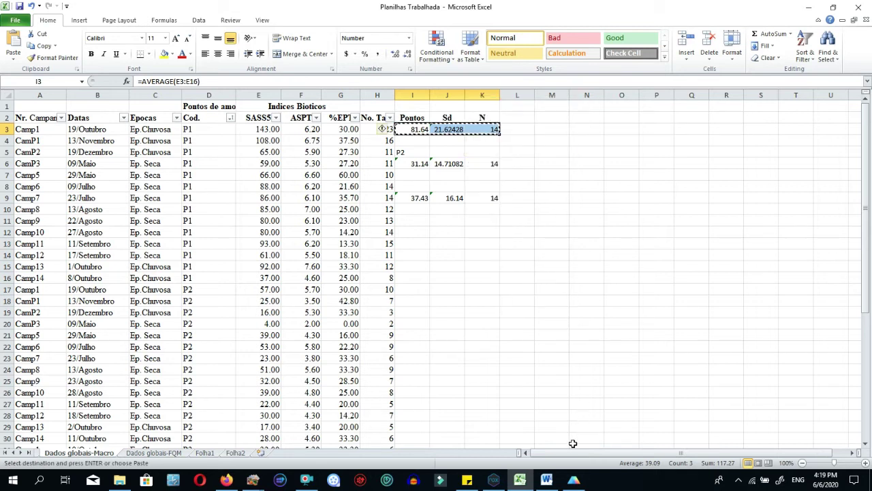
{"action": "left_click", "coordinate": [575, 480]}
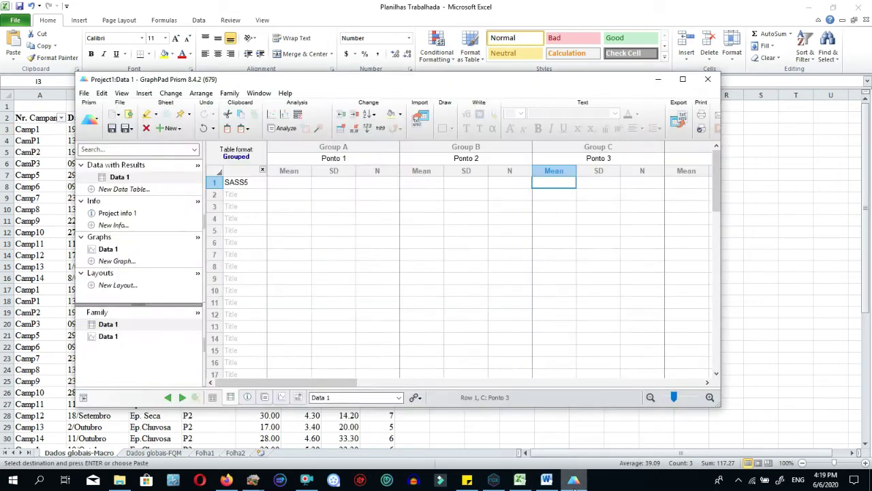
{"action": "left_click", "coordinate": [291, 186]}
{"action": "right_click", "coordinate": [292, 187]}
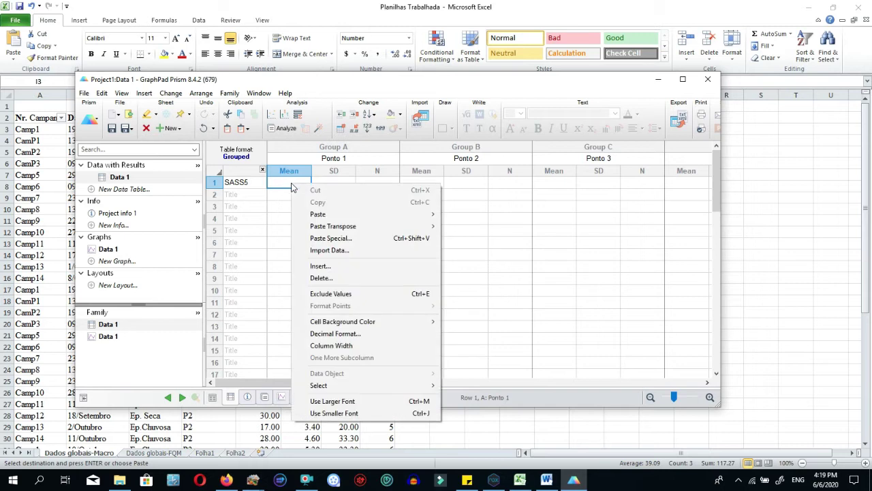
{"action": "mouse_move", "coordinate": [325, 216]}
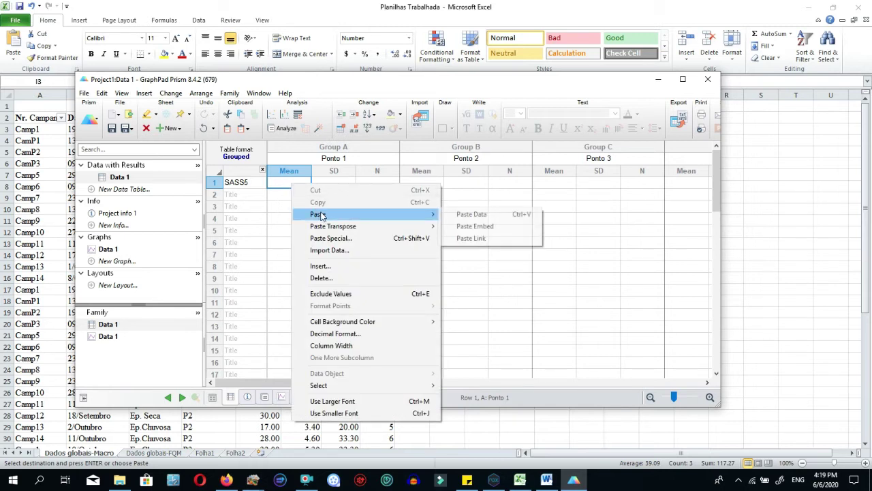
{"action": "left_click", "coordinate": [462, 215]}
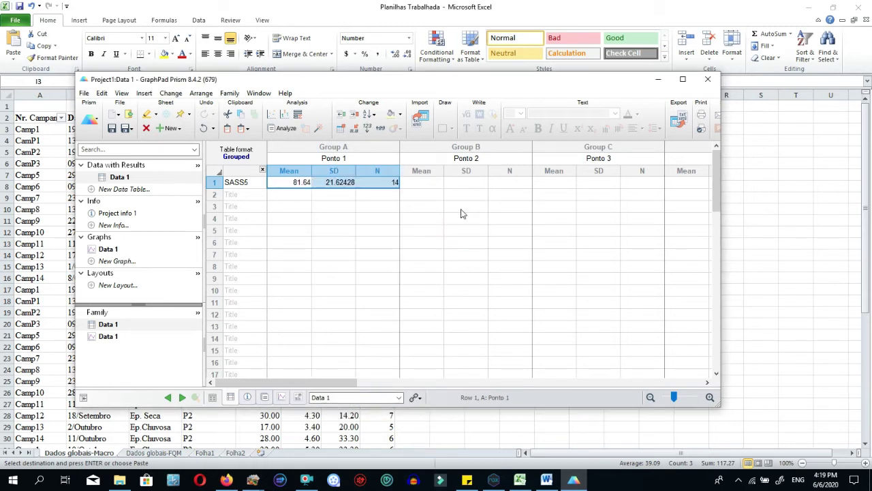
{"action": "left_click", "coordinate": [383, 184]}
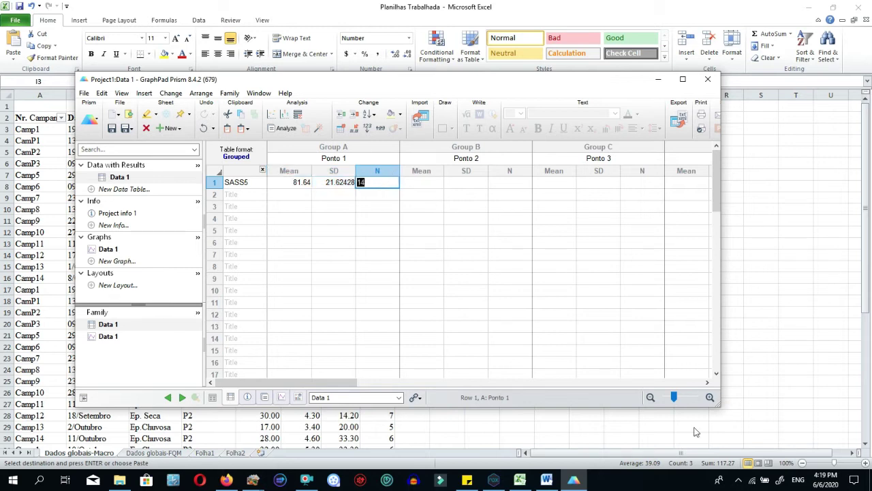
Copy the P2 mean, Sd and N from I6:K6 in Excel and paste them as data into Ponto 2's SASS5 row in GraphPad Prism.
{"action": "left_click", "coordinate": [520, 480]}
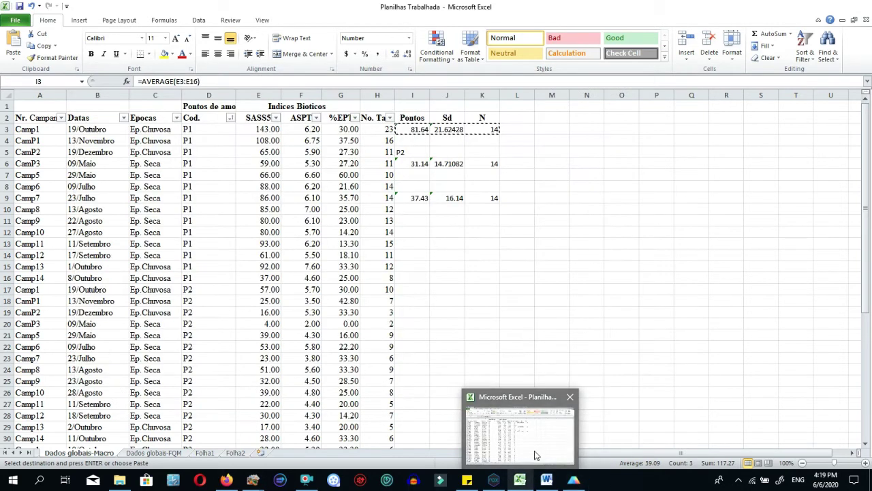
{"action": "left_click_drag", "start_coordinate": [410, 164], "coordinate": [475, 160]}
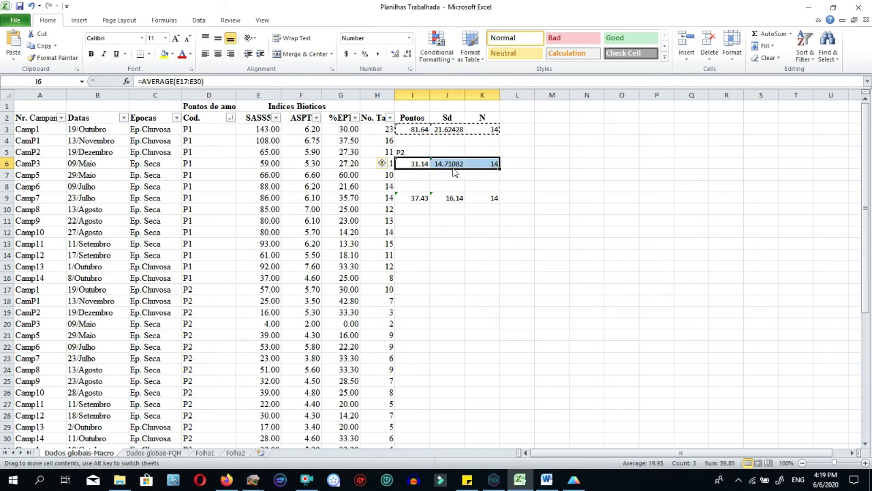
{"action": "right_click", "coordinate": [453, 167]}
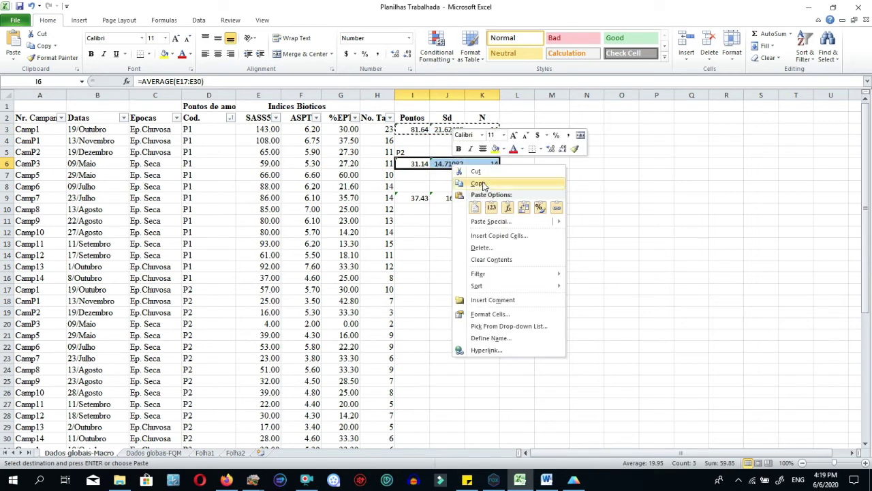
{"action": "left_click", "coordinate": [484, 186]}
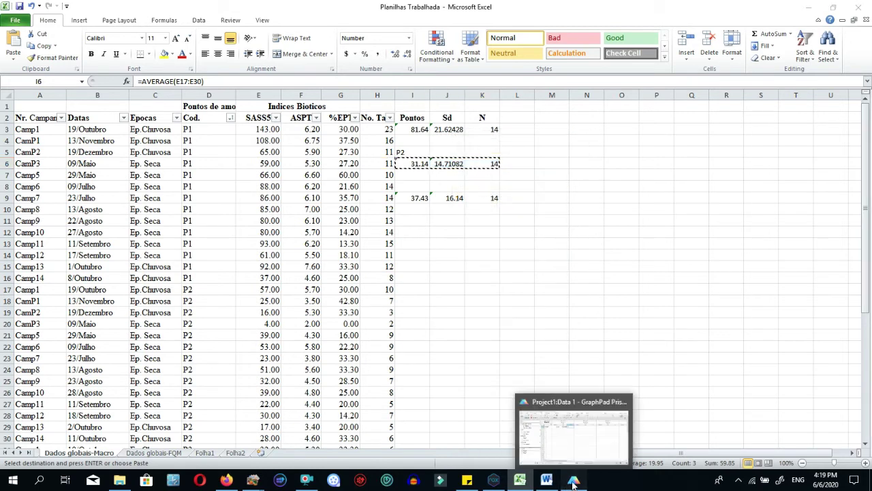
{"action": "left_click", "coordinate": [574, 479]}
{"action": "left_click", "coordinate": [421, 184]}
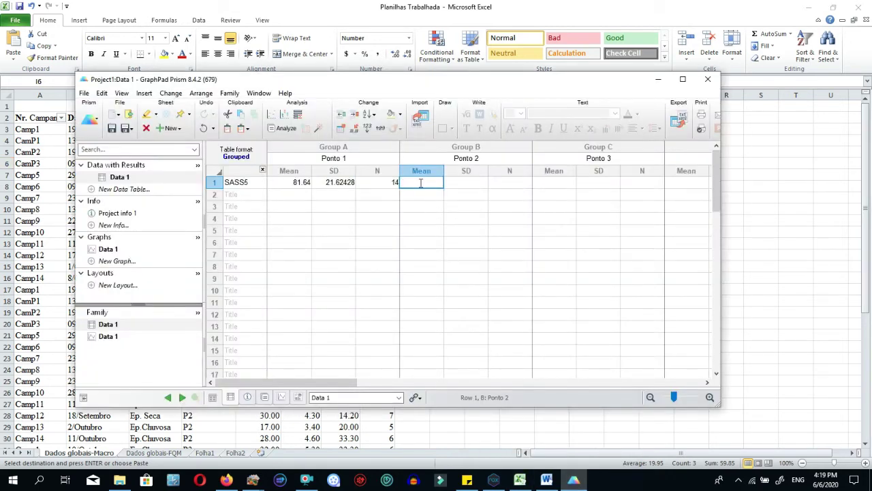
{"action": "right_click", "coordinate": [421, 184]}
{"action": "mouse_move", "coordinate": [459, 217]}
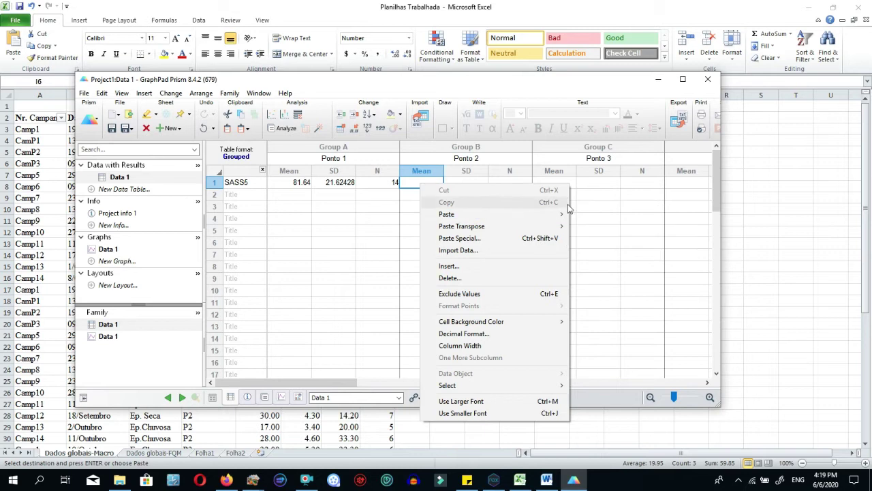
{"action": "left_click", "coordinate": [600, 214]}
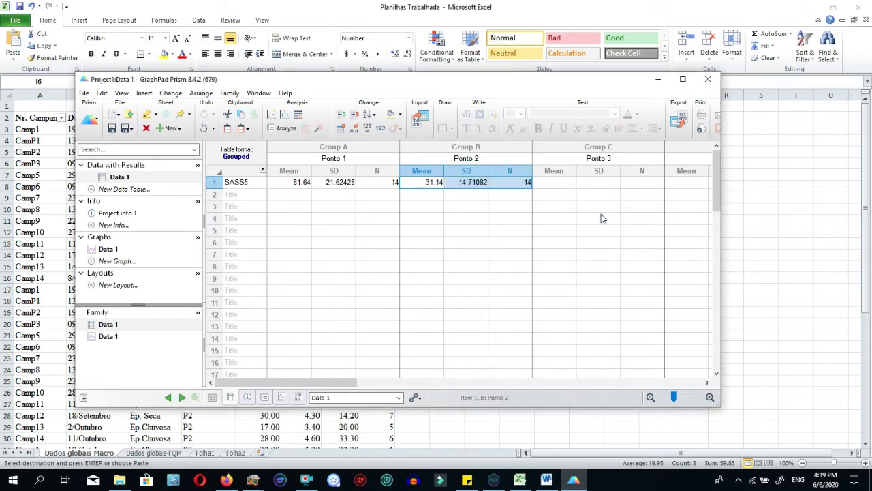
Copy the third point's mean, Sd and N from I9:K9 in Excel and paste them as data into Ponto 3's SASS5 row in GraphPad Prism.
{"action": "mouse_move", "coordinate": [526, 480]}
{"action": "left_click", "coordinate": [535, 443]}
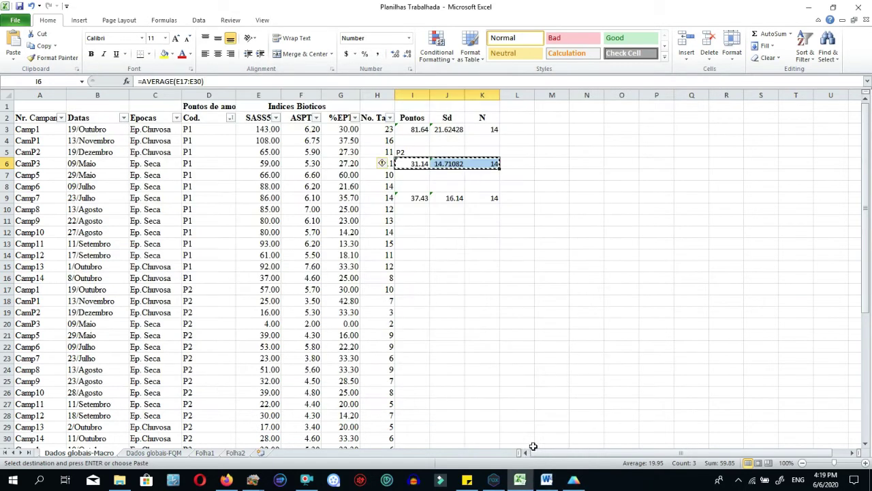
{"action": "left_click", "coordinate": [416, 199]}
{"action": "left_click_drag", "start_coordinate": [416, 199], "coordinate": [474, 203]}
{"action": "right_click", "coordinate": [458, 200]}
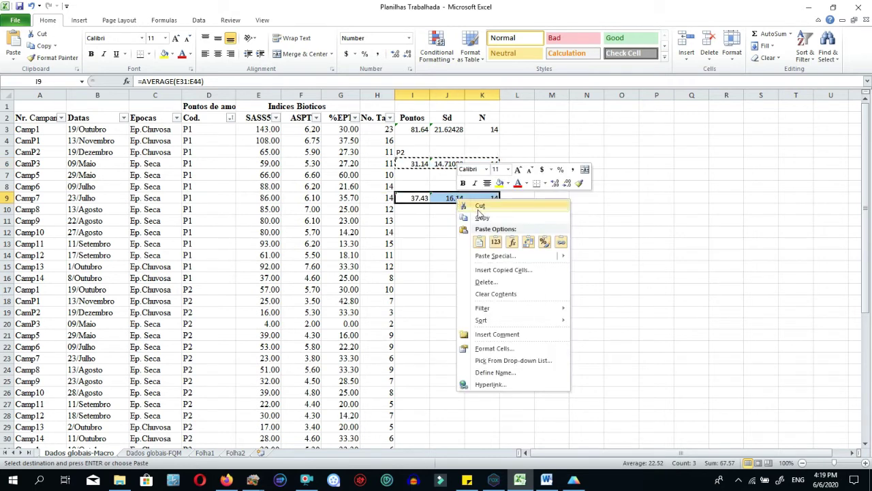
{"action": "left_click", "coordinate": [482, 217]}
{"action": "mouse_move", "coordinate": [574, 480]}
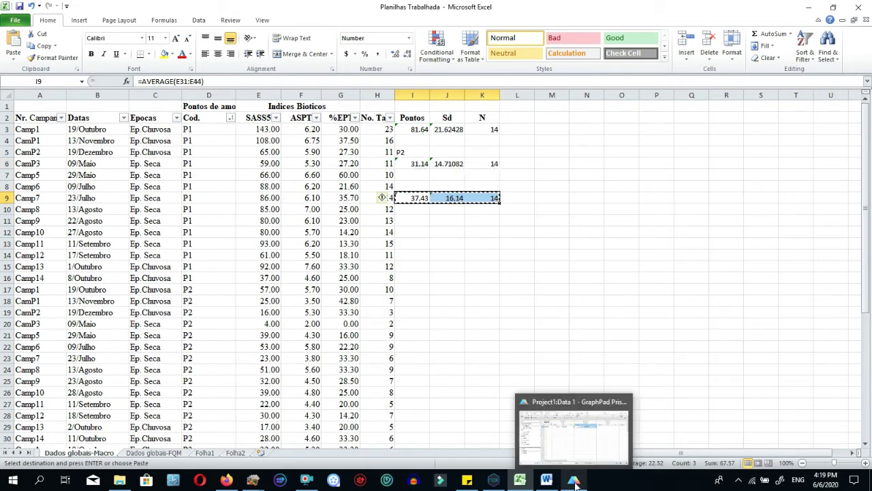
{"action": "left_click", "coordinate": [590, 430]}
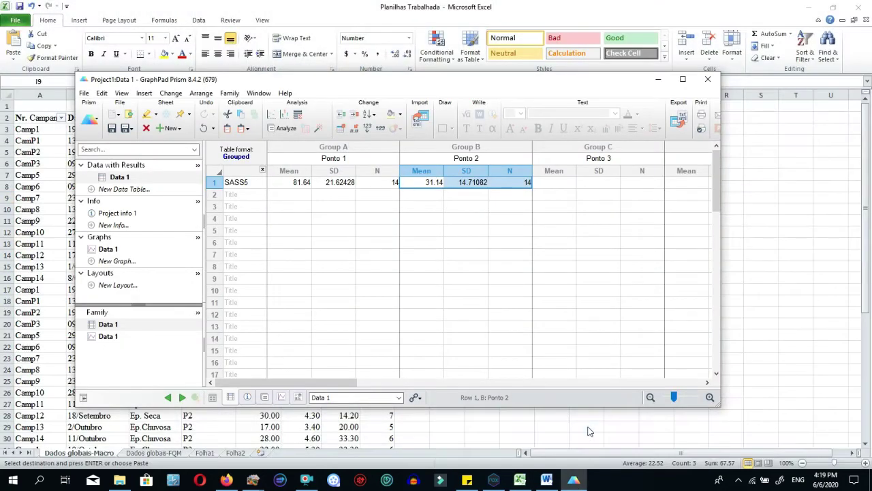
{"action": "left_click", "coordinate": [557, 184]}
{"action": "right_click", "coordinate": [559, 185]}
{"action": "mouse_move", "coordinate": [594, 216]}
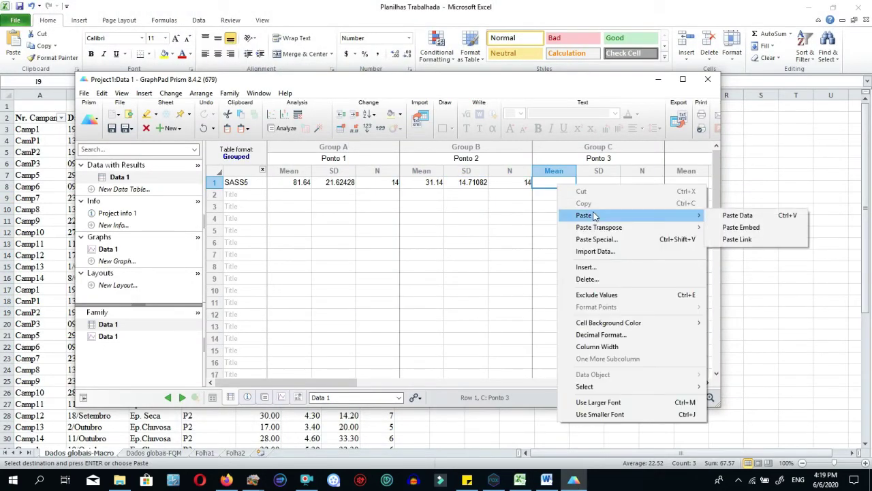
{"action": "left_click", "coordinate": [731, 215]}
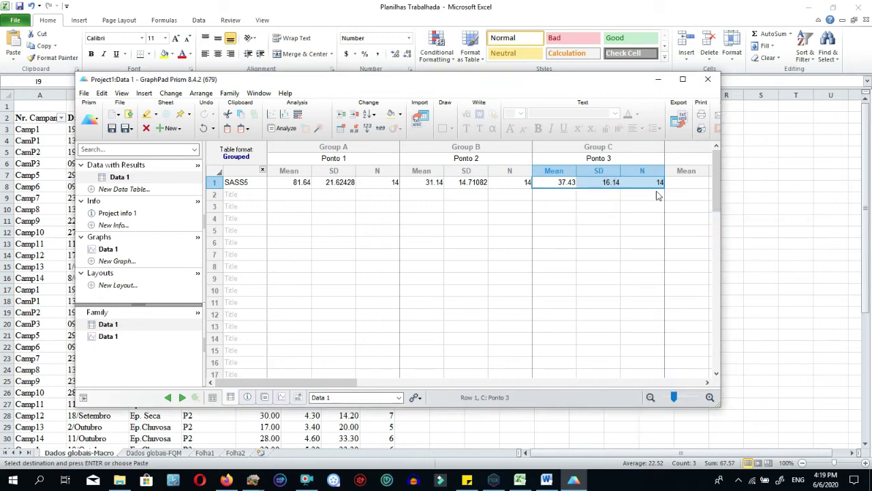
Check the pasted SASS5 means and standard deviations across Ponto 1, Ponto 2 and Ponto 3.
{"action": "double_click", "coordinate": [344, 182]}
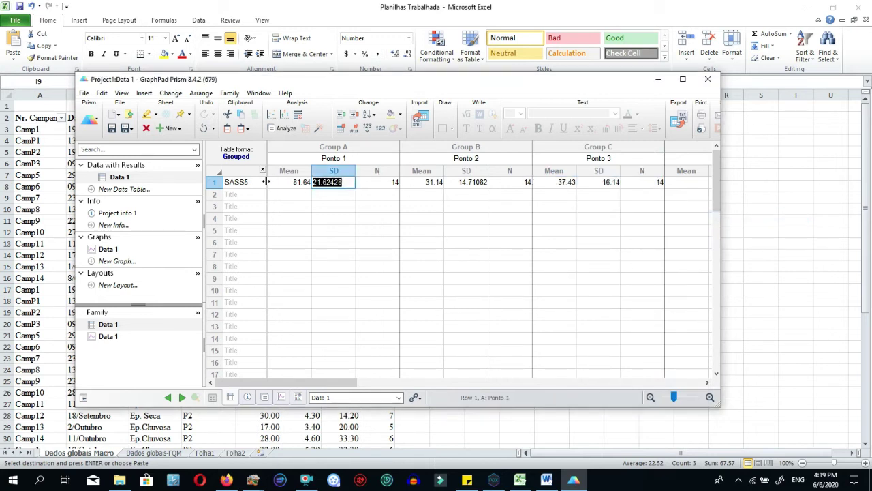
{"action": "left_click", "coordinate": [309, 183]}
{"action": "left_click", "coordinate": [429, 181]}
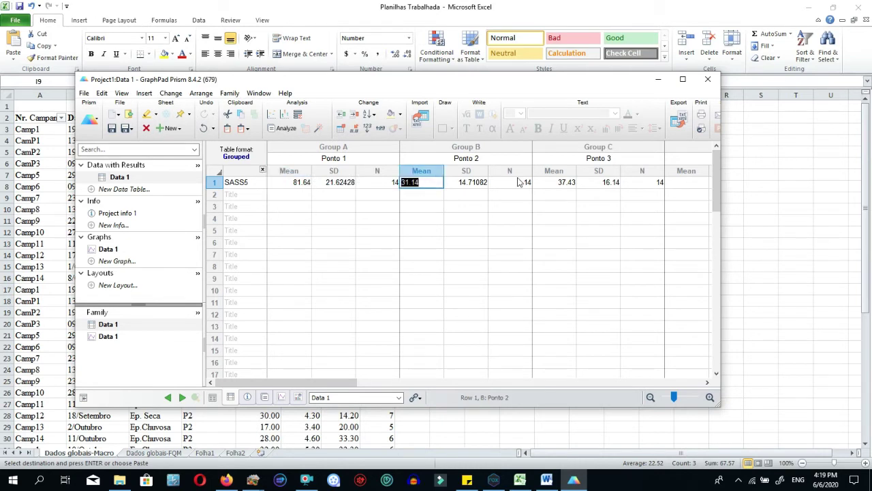
{"action": "left_click", "coordinate": [588, 182]}
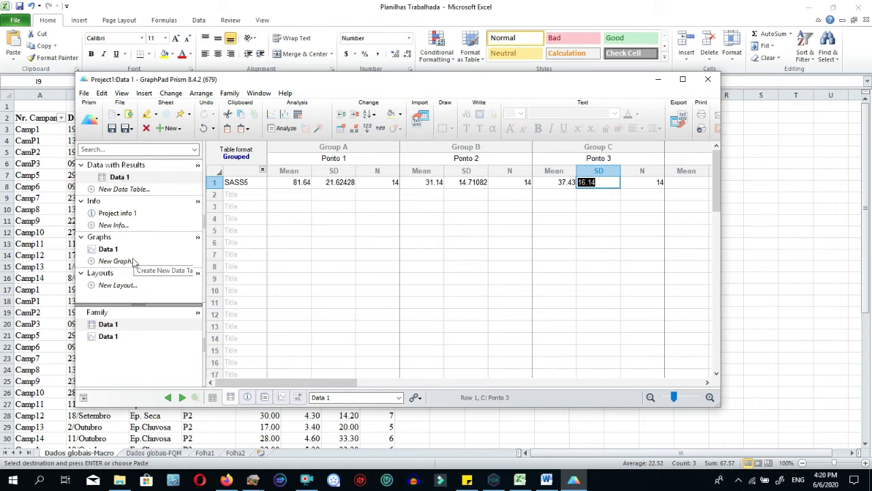
Open the Data 1 graph's type settings, preview the Column graph family, and set the family back to Grouped.
{"action": "left_click", "coordinate": [107, 249]}
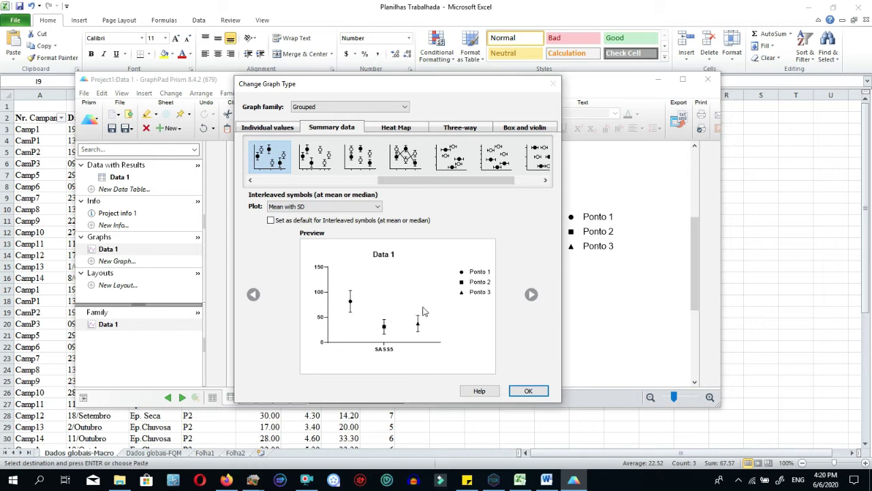
{"action": "left_click", "coordinate": [406, 109]}
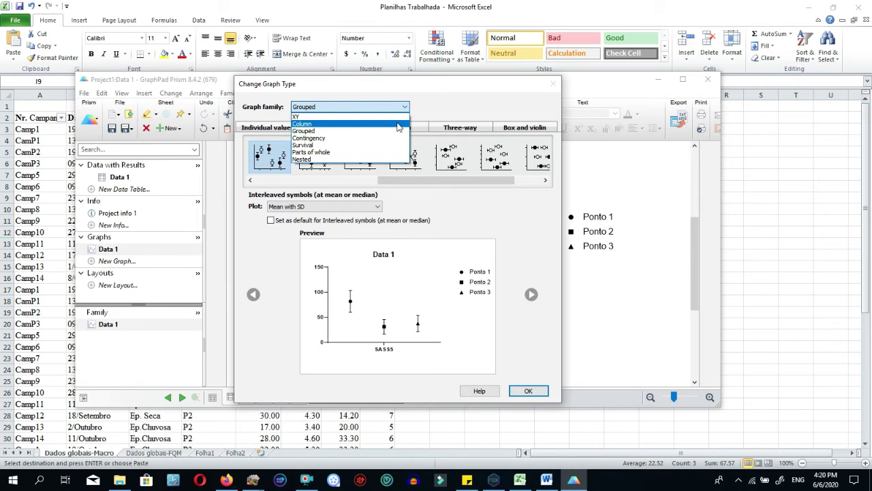
{"action": "left_click", "coordinate": [400, 125]}
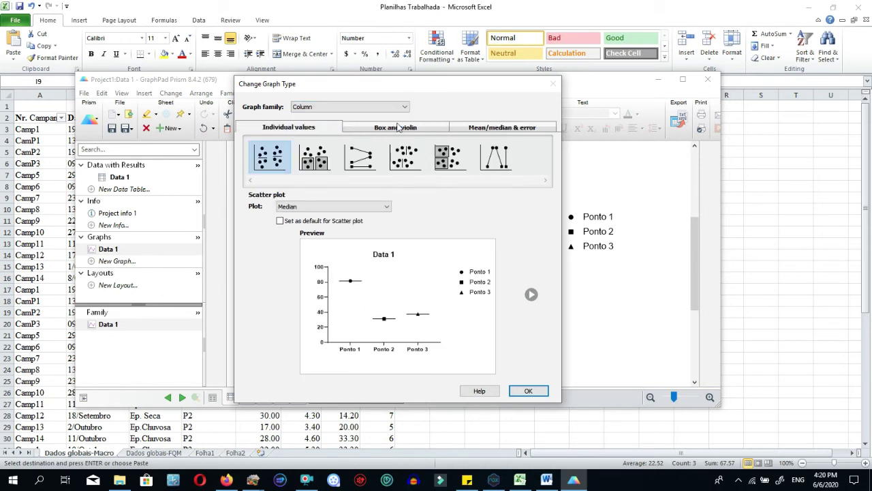
{"action": "left_click", "coordinate": [404, 109]}
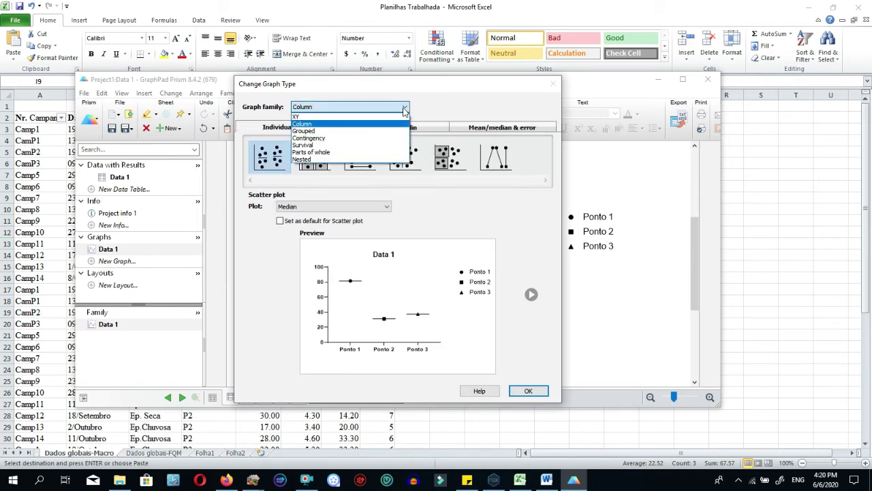
{"action": "left_click", "coordinate": [396, 131]}
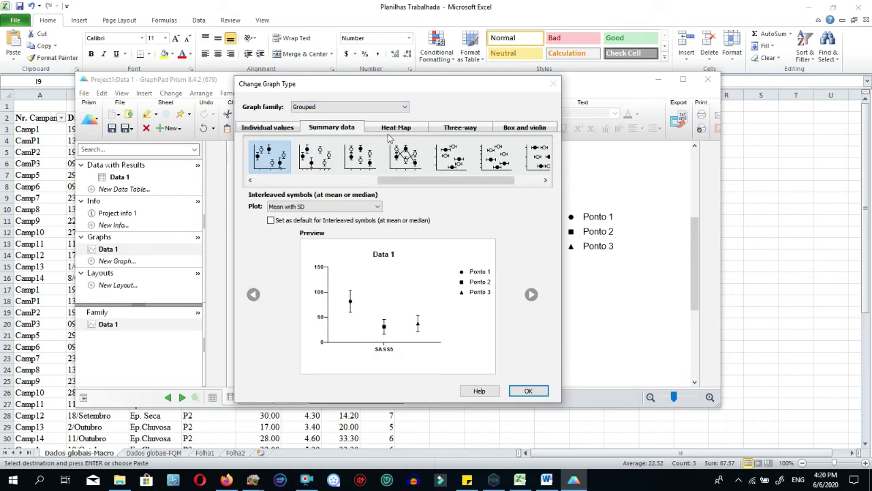
Compare the Grouped graph styles and create the summary data graph as Interleaved bars plotting Mean with SD.
{"action": "left_click", "coordinate": [285, 131]}
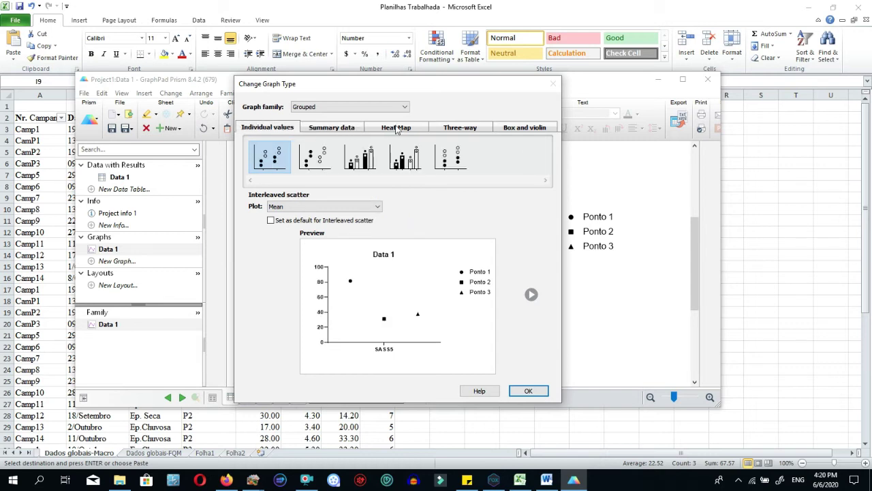
{"action": "left_click", "coordinate": [351, 131]}
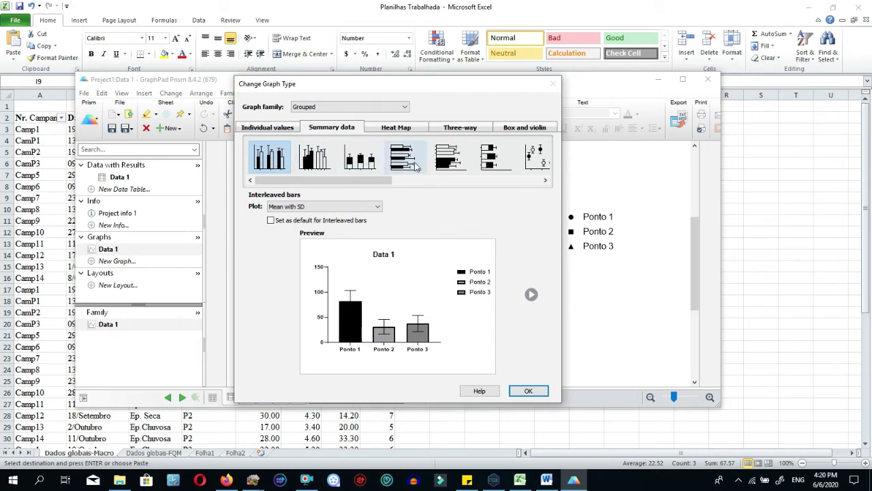
{"action": "left_click", "coordinate": [366, 168]}
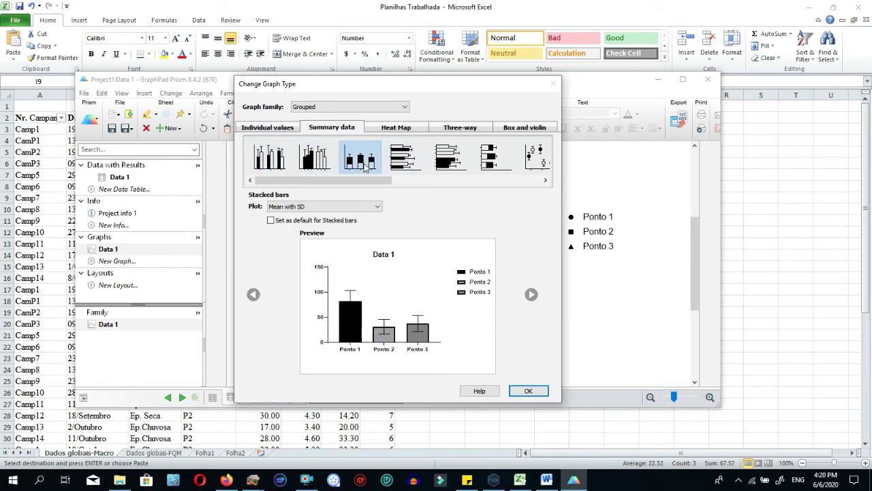
{"action": "left_click", "coordinate": [266, 157]}
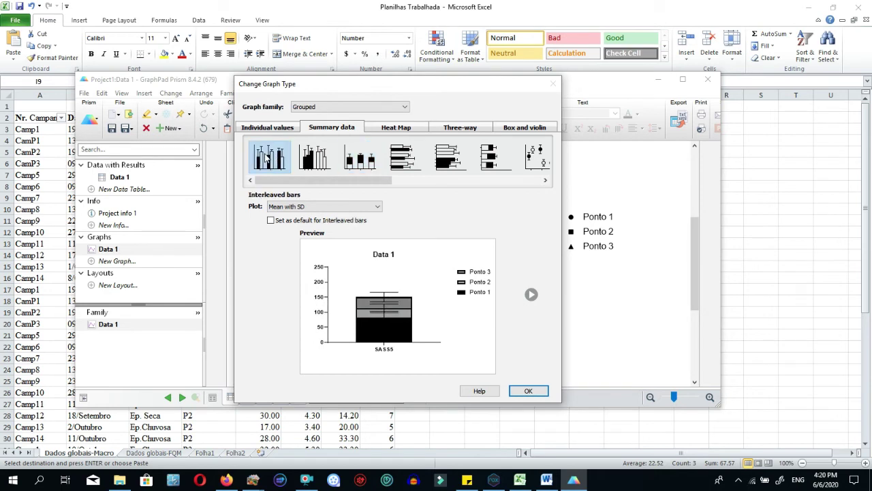
{"action": "left_click", "coordinate": [323, 158]}
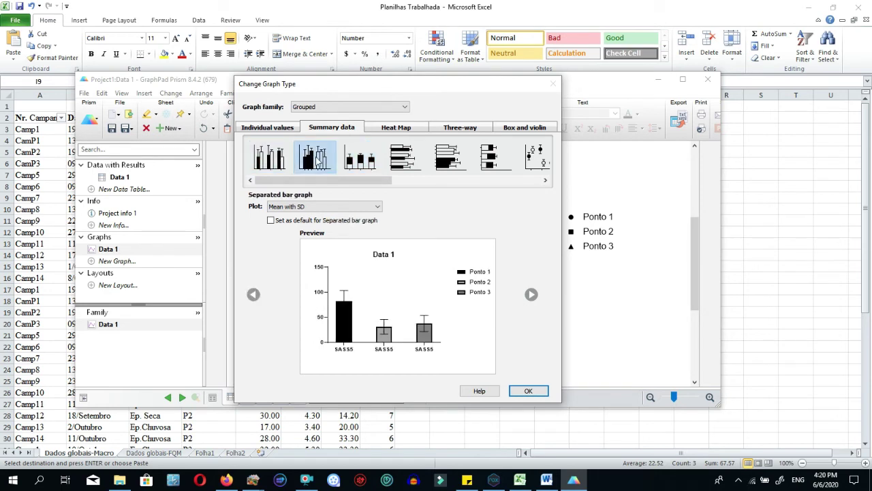
{"action": "left_click", "coordinate": [277, 167]}
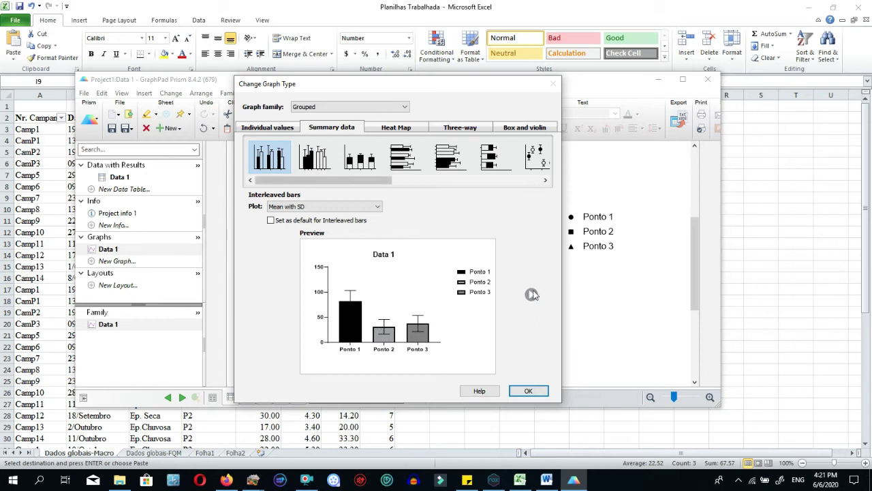
{"action": "left_click", "coordinate": [529, 392]}
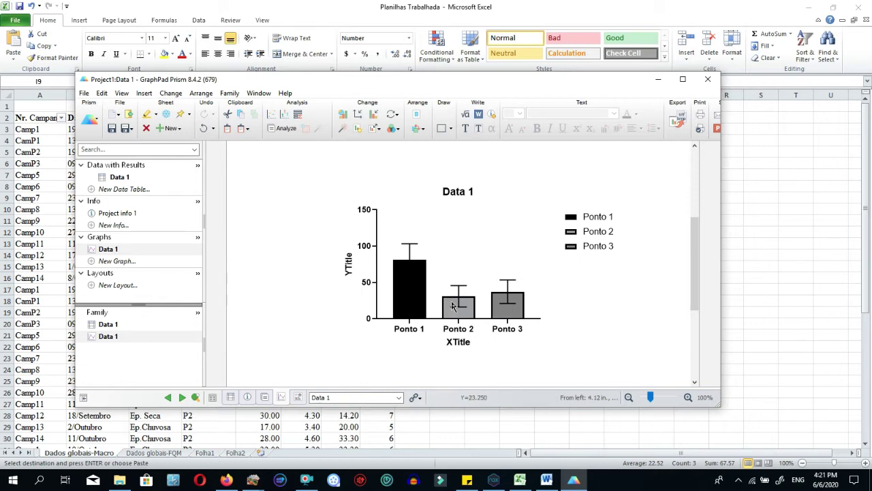
Change the fill colour of the Ponto 1 bar to dark red.
{"action": "left_click", "coordinate": [409, 285]}
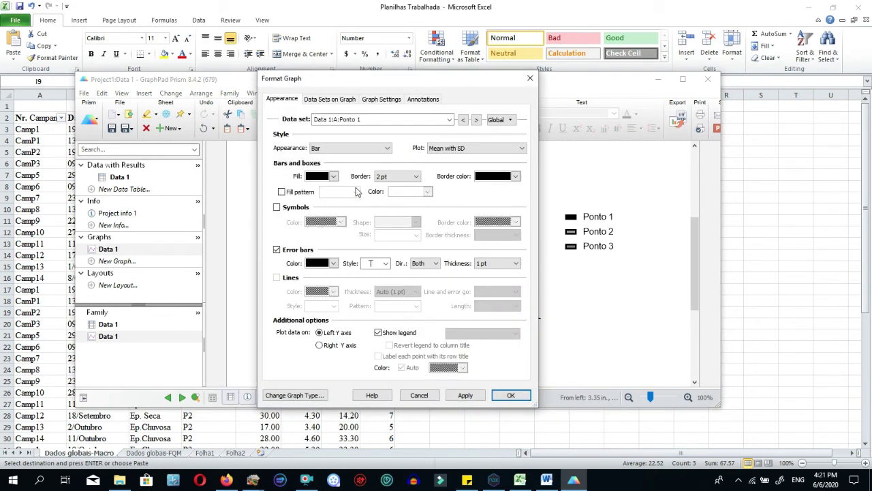
{"action": "left_click", "coordinate": [334, 176]}
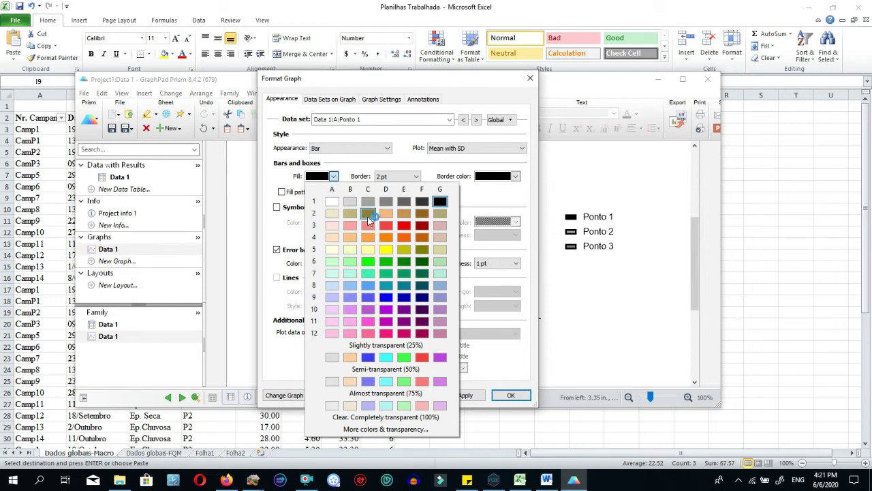
{"action": "left_click", "coordinate": [421, 225]}
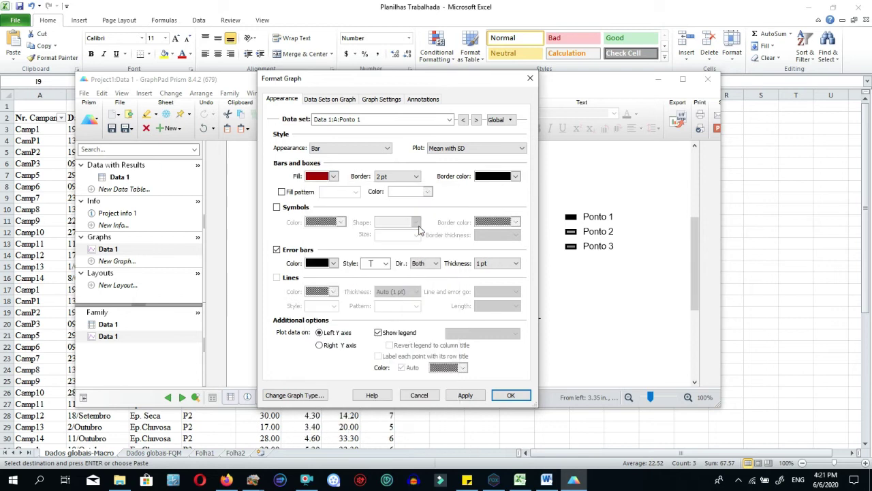
{"action": "left_click", "coordinate": [510, 395]}
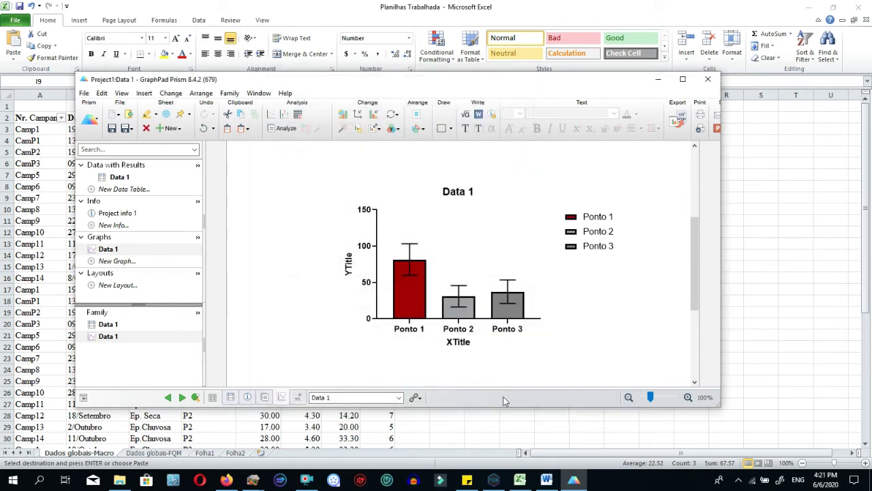
Change the fill colour of the Ponto 3 bar to yellow.
{"action": "mouse_move", "coordinate": [461, 315]}
{"action": "double_click", "coordinate": [507, 304]}
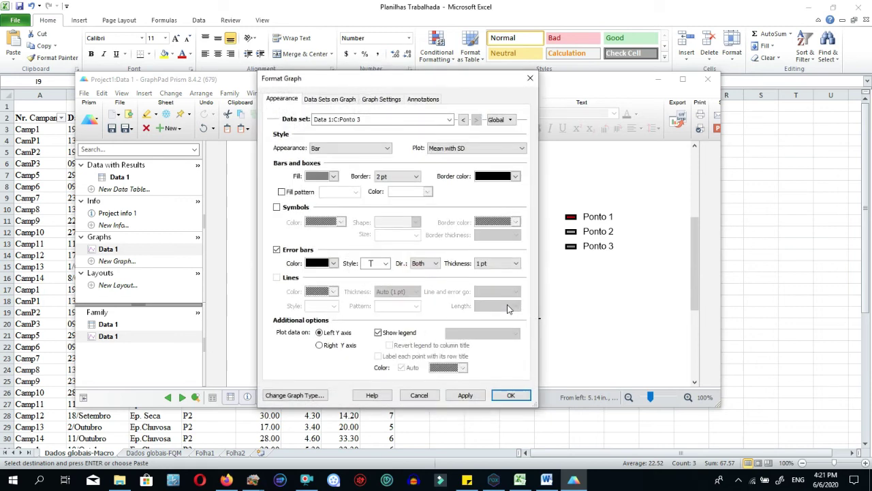
{"action": "left_click", "coordinate": [334, 176]}
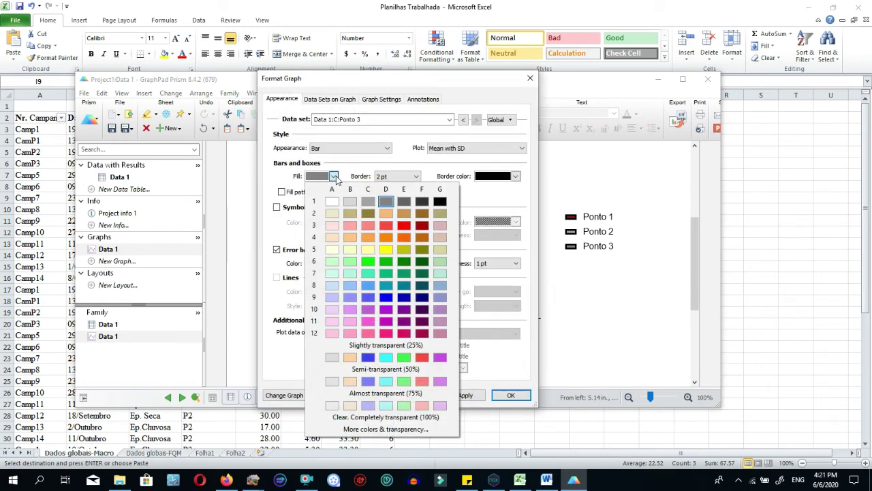
{"action": "left_click", "coordinate": [386, 249]}
{"action": "left_click", "coordinate": [514, 397]}
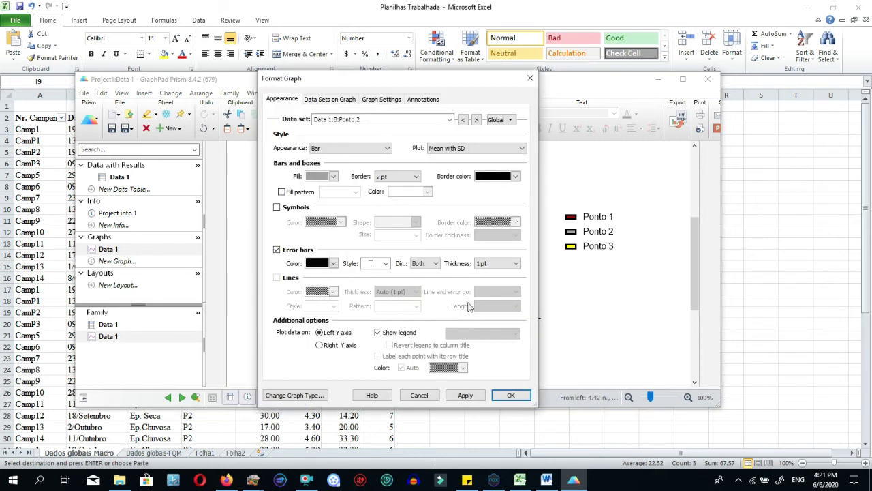
Change the fill colour of the Ponto 2 bar to green.
{"action": "left_click", "coordinate": [333, 176]}
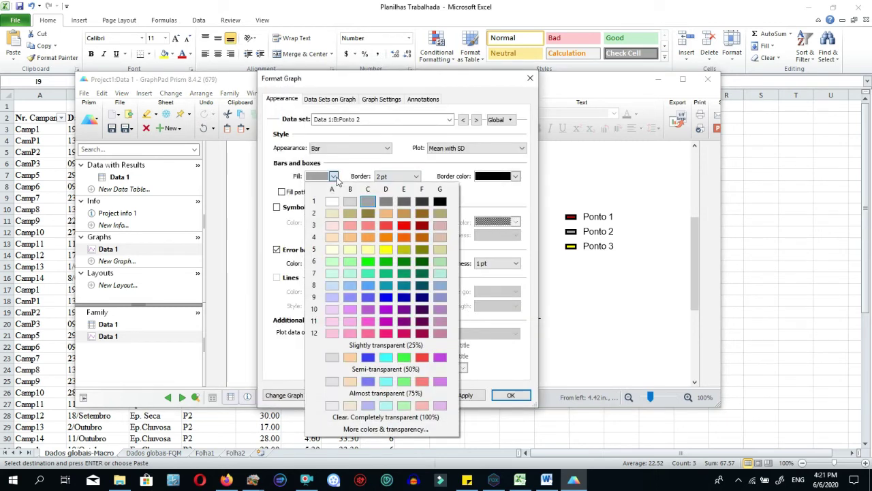
{"action": "left_click", "coordinate": [403, 263]}
{"action": "left_click", "coordinate": [510, 398]}
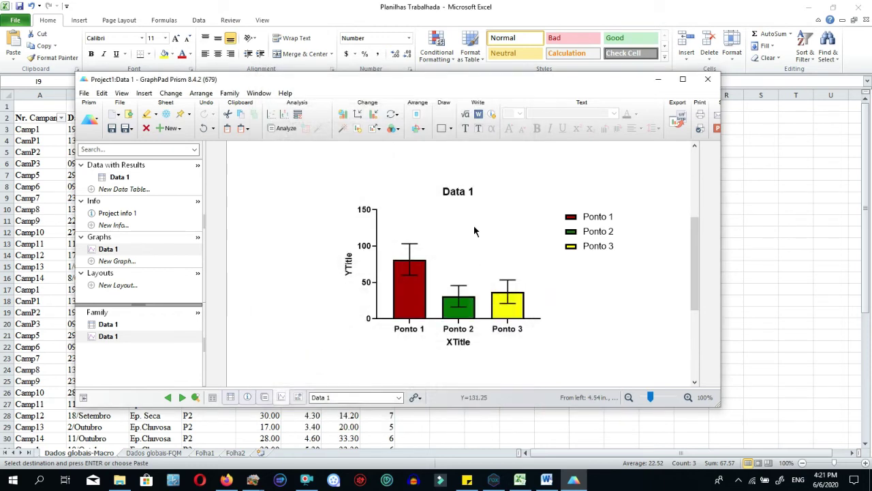
Replace the graph's main title with SASS5.
{"action": "double_click", "coordinate": [464, 195]}
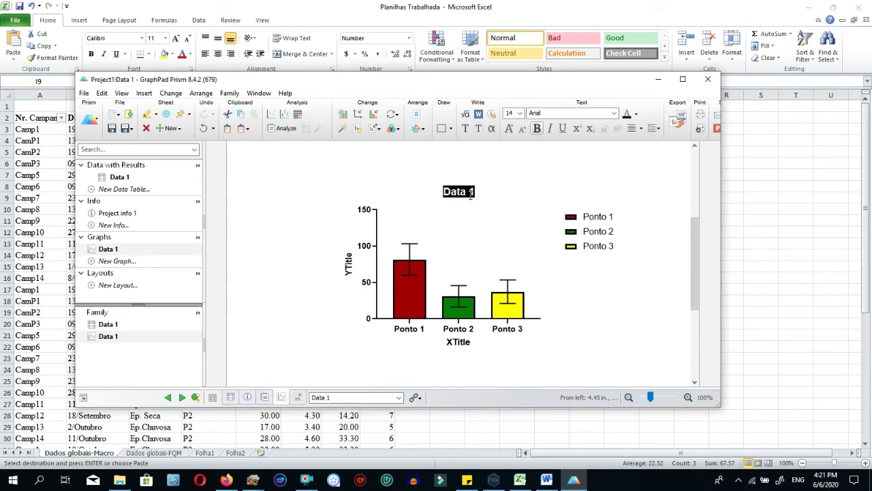
{"action": "type", "text": "SAS"}
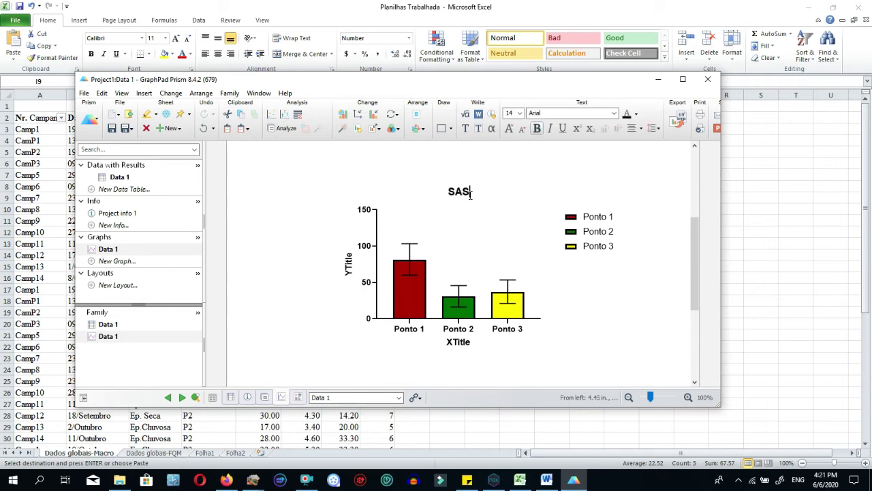
{"action": "type", "text": "S5"}
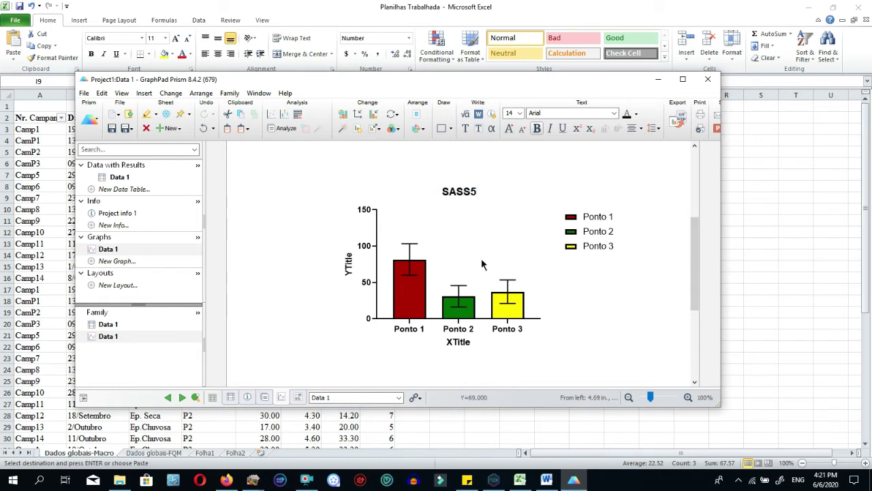
Set the X axis title to Habits and the Y axis title to SASS5.
{"action": "left_click", "coordinate": [466, 342]}
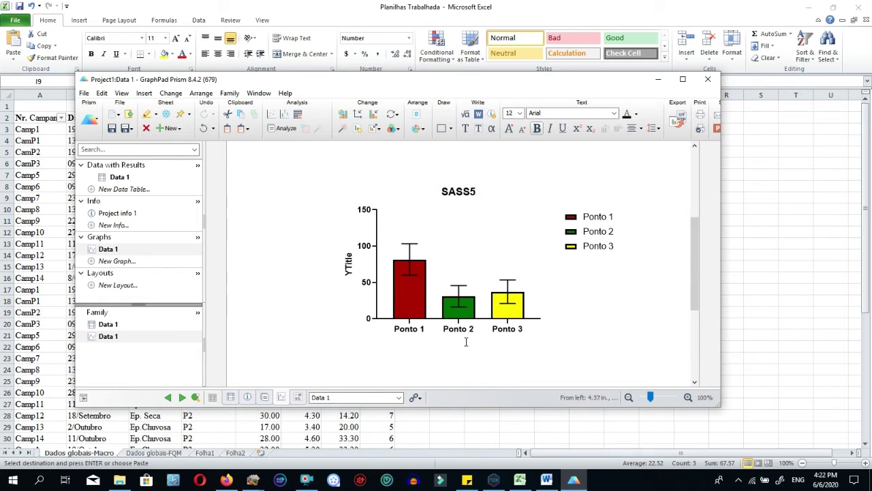
{"action": "type", "text": "Habits"}
{"action": "left_click", "coordinate": [610, 345]}
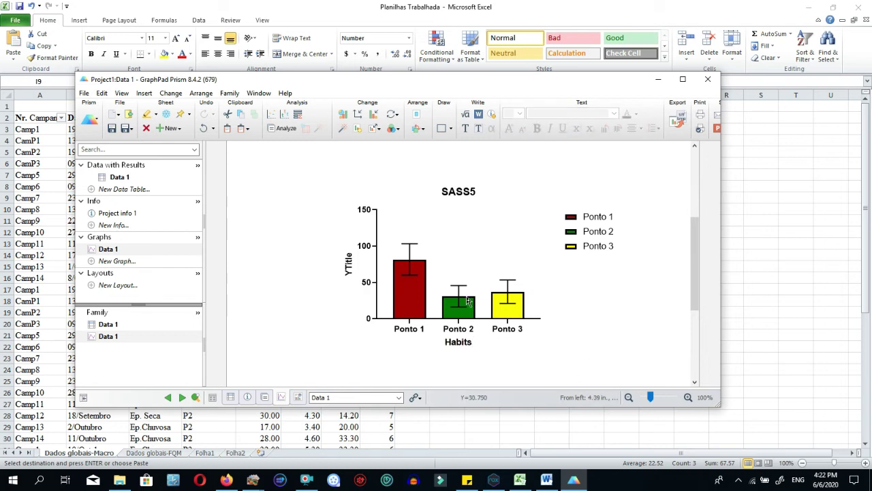
{"action": "double_click", "coordinate": [349, 265]}
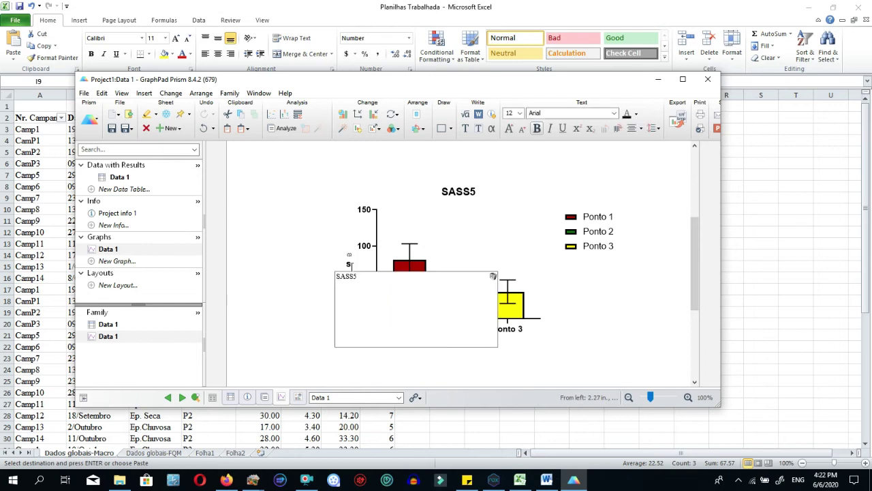
{"action": "left_click", "coordinate": [354, 277]}
{"action": "left_click", "coordinate": [309, 247]}
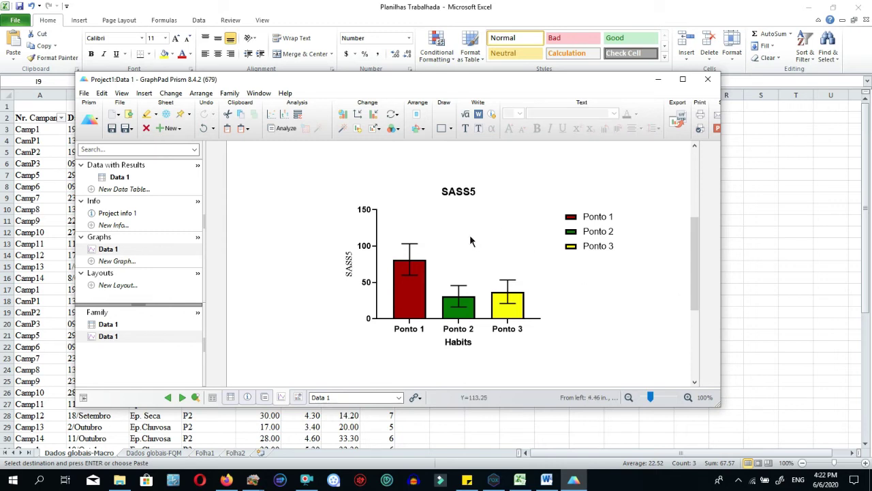
Maximize the Prism window and export the graph as an EMF file named Data 1 to the Documents folder.
{"action": "left_click", "coordinate": [686, 78]}
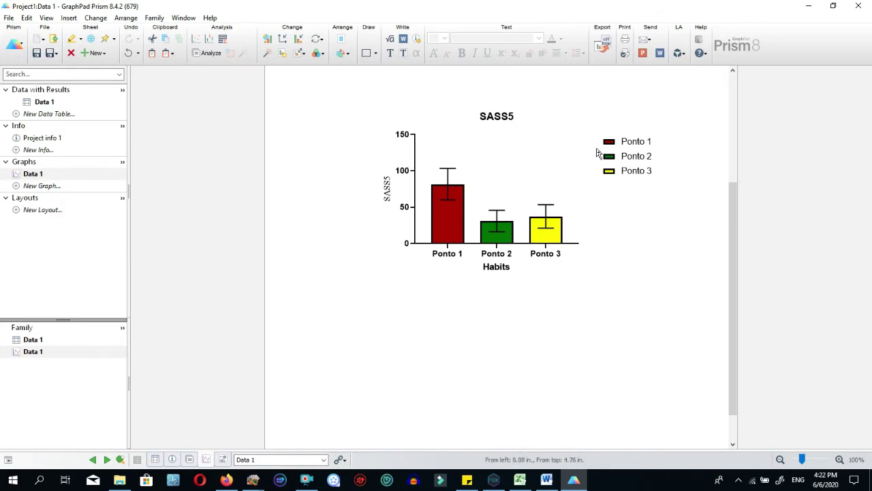
{"action": "left_click", "coordinate": [603, 48]}
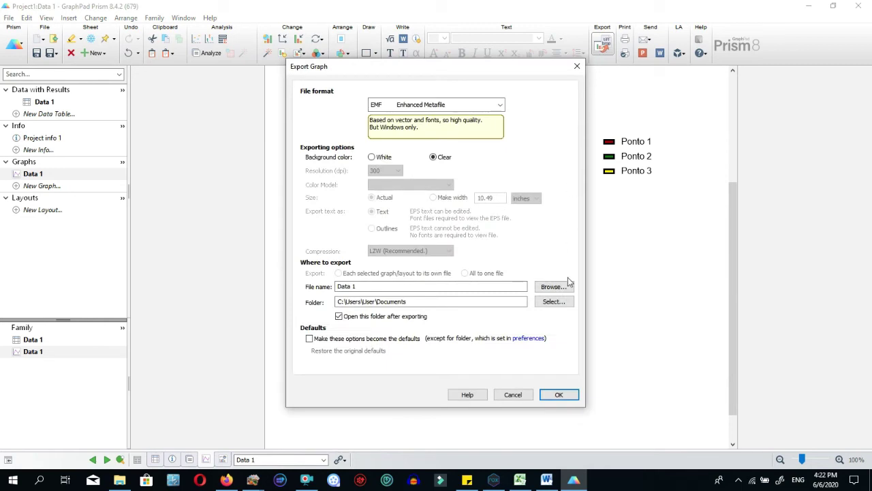
{"action": "left_click", "coordinate": [559, 395]}
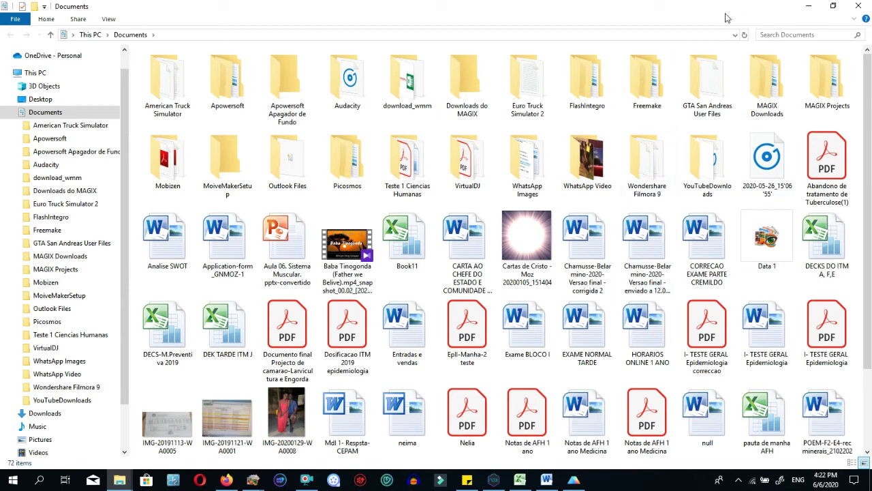
{"action": "left_click", "coordinate": [808, 6]}
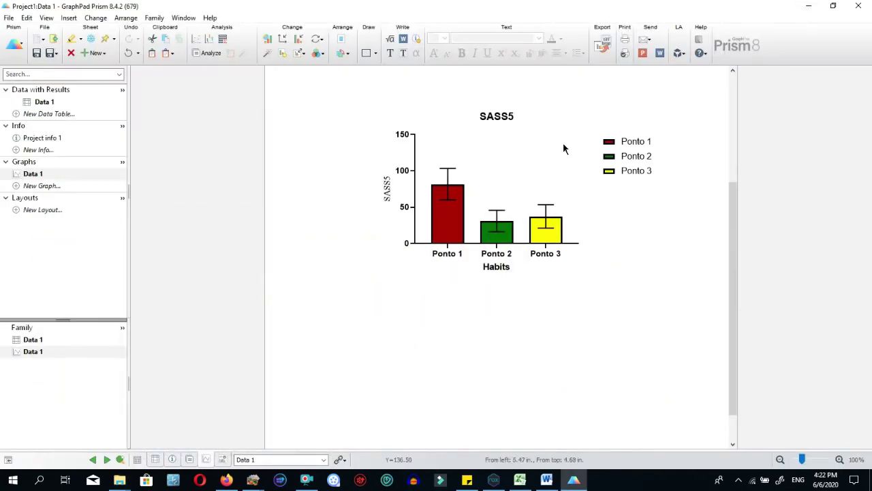
Copy the complete SASS5 graph from Prism and paste it into the Word document below the final paragraph.
{"action": "right_click", "coordinate": [329, 131]}
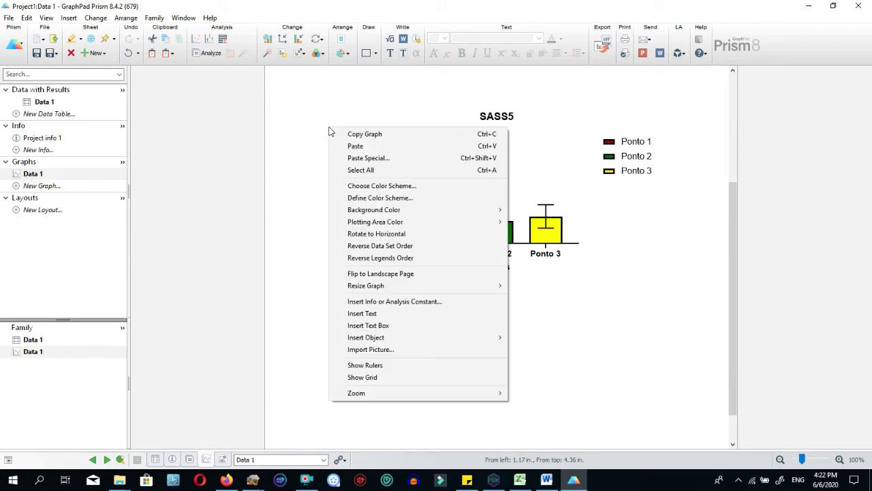
{"action": "left_click", "coordinate": [374, 136]}
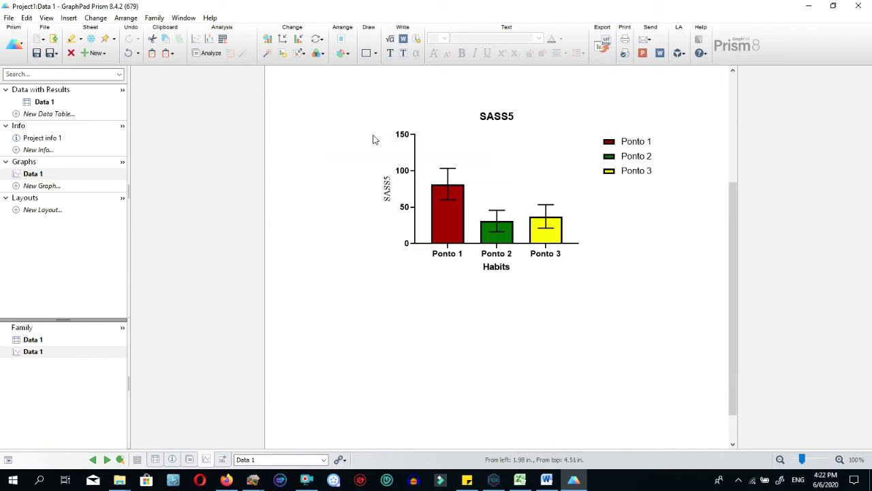
{"action": "left_click", "coordinate": [548, 481]}
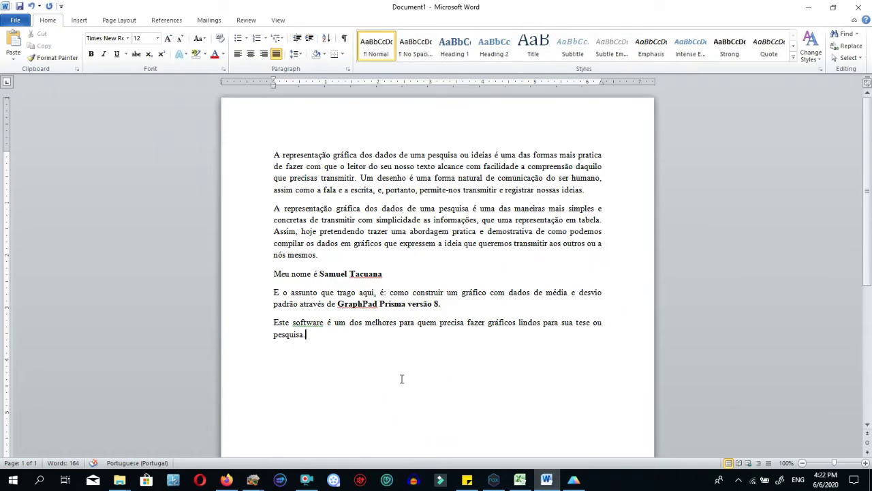
{"action": "key", "text": "ctrl+v"}
{"action": "left_click", "coordinate": [435, 206]}
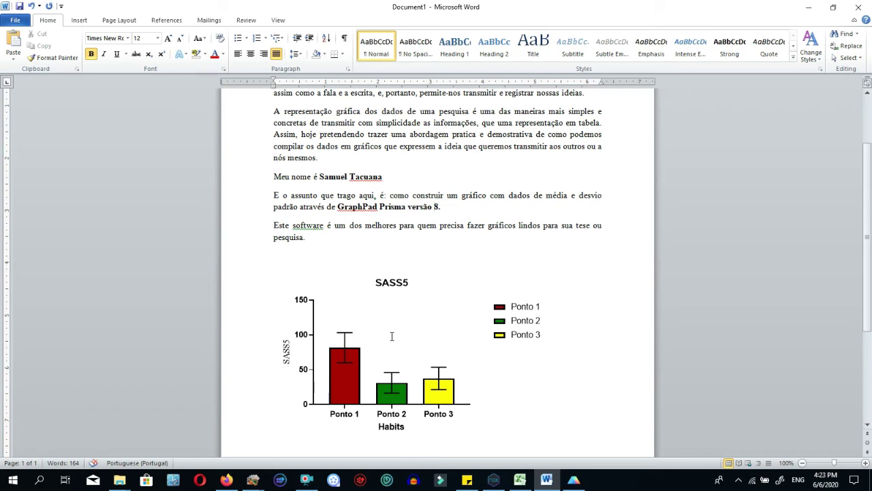
{"action": "left_click", "coordinate": [430, 296]}
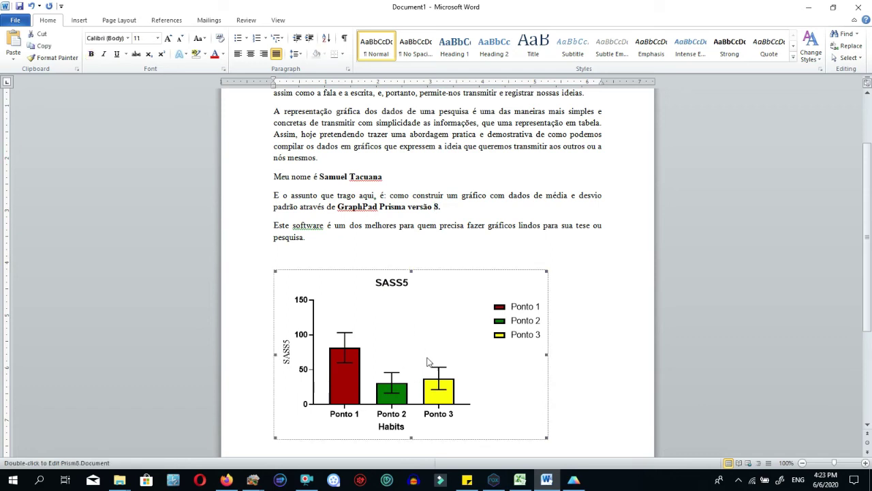
{"action": "left_click", "coordinate": [449, 248]}
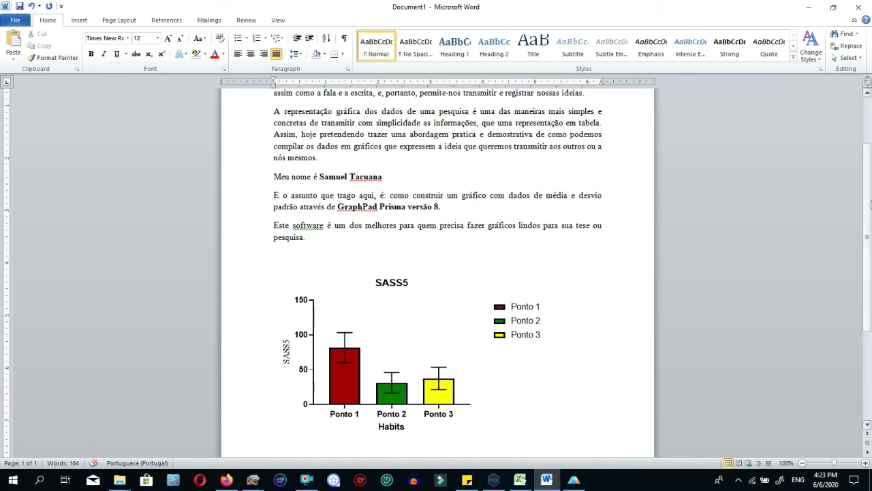
{"action": "left_click_drag", "start_coordinate": [871, 199], "coordinate": [871, 254]}
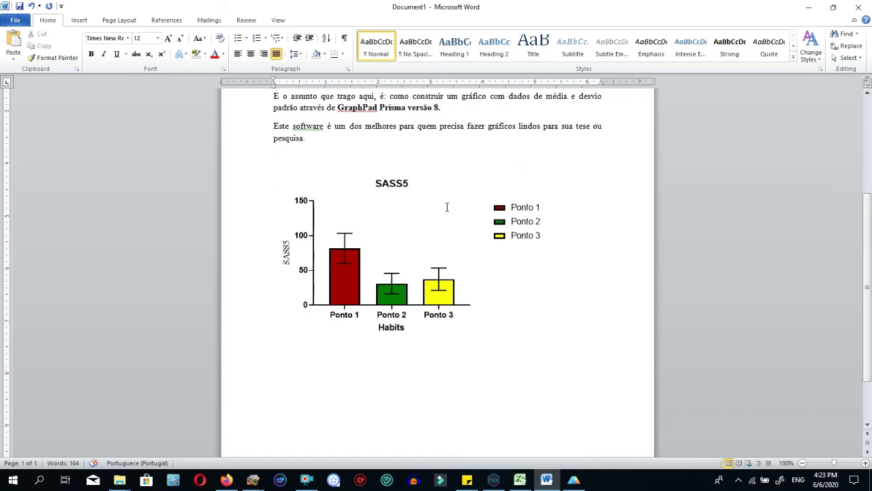
Switch to the Excel workbook and review the sampling point codes down the Cod. column of the Dados globais-Macro sheet.
{"action": "left_click", "coordinate": [520, 480]}
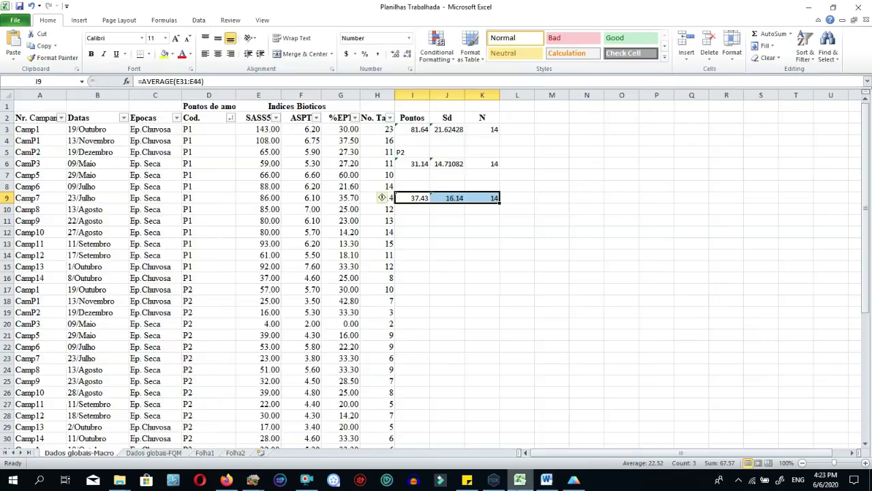
{"action": "left_click", "coordinate": [217, 169]}
{"action": "key", "text": "Down"}
{"action": "key", "text": "Down"}
{"action": "key", "text": "Down"}
{"action": "key", "text": "Down"}
{"action": "key", "text": "Down"}
{"action": "key", "text": "Down"}
{"action": "key", "text": "Down"}
{"action": "key", "text": "Down"}
{"action": "key", "text": "Down"}
{"action": "key", "text": "Down"}
{"action": "key", "text": "Down"}
{"action": "key", "text": "Down"}
{"action": "key", "text": "Down"}
{"action": "key", "text": "Down"}
{"action": "key", "text": "Down"}
{"action": "key", "text": "Down"}
{"action": "key", "text": "Down"}
{"action": "key", "text": "Down"}
{"action": "key", "text": "Down"}
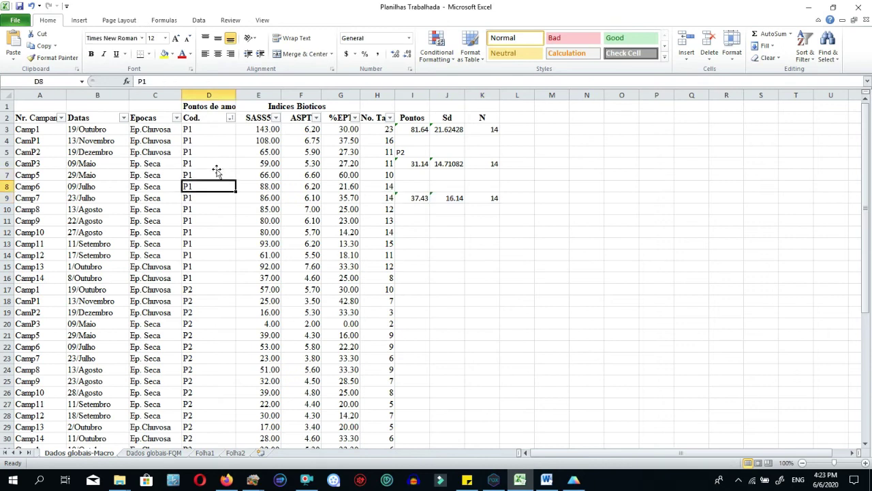
{"action": "key", "text": "Down"}
{"action": "key", "text": "Down"}
{"action": "key", "text": "Down"}
{"action": "key", "text": "Down"}
{"action": "key", "text": "Down"}
{"action": "key", "text": "Down"}
{"action": "key", "text": "Down"}
{"action": "key", "text": "Down"}
{"action": "key", "text": "Down"}
{"action": "key", "text": "Down"}
{"action": "key", "text": "Down"}
{"action": "key", "text": "Down"}
{"action": "key", "text": "Down"}
{"action": "key", "text": "Down"}
{"action": "key", "text": "Down"}
{"action": "key", "text": "Down"}
{"action": "key", "text": "Down"}
{"action": "key", "text": "Down"}
{"action": "key", "text": "Down"}
{"action": "key", "text": "Down"}
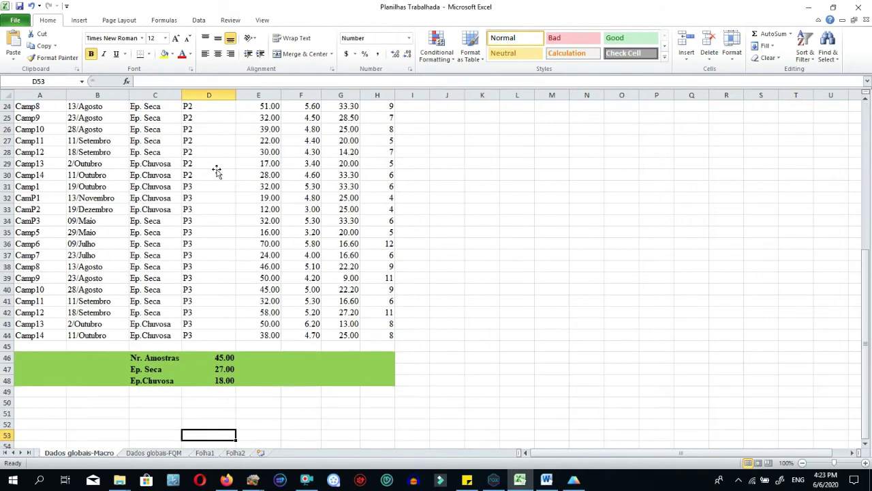
{"action": "key", "text": "Up"}
{"action": "key", "text": "Up"}
{"action": "key", "text": "Up"}
{"action": "key", "text": "Up"}
{"action": "key", "text": "Up"}
{"action": "key", "text": "Up"}
{"action": "key", "text": "Up"}
{"action": "key", "text": "Up"}
{"action": "key", "text": "Up"}
{"action": "key", "text": "Up"}
{"action": "key", "text": "Up"}
{"action": "key", "text": "Up"}
{"action": "key", "text": "Up"}
{"action": "key", "text": "Up"}
{"action": "key", "text": "Up"}
{"action": "key", "text": "Up"}
{"action": "key", "text": "Up"}
{"action": "key", "text": "Up"}
{"action": "key", "text": "Up"}
{"action": "key", "text": "Up"}
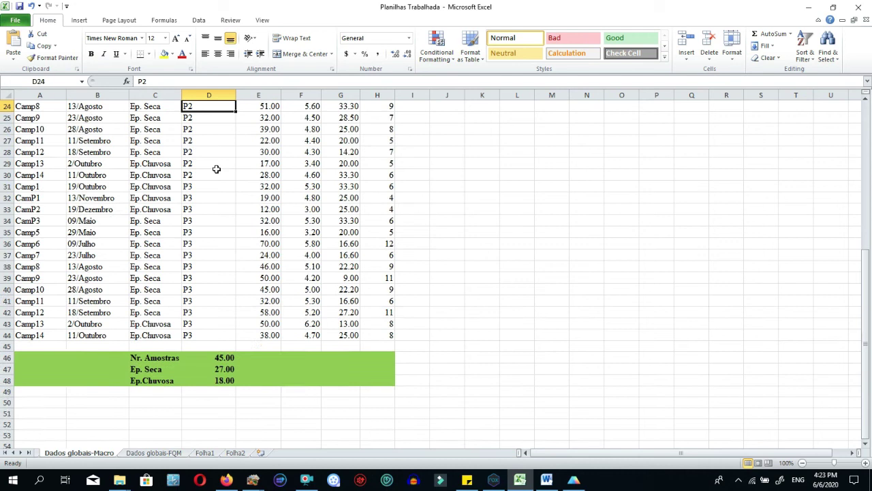
{"action": "key", "text": "Down"}
{"action": "key", "text": "Down"}
{"action": "key", "text": "Down"}
{"action": "key", "text": "Down"}
{"action": "key", "text": "Down"}
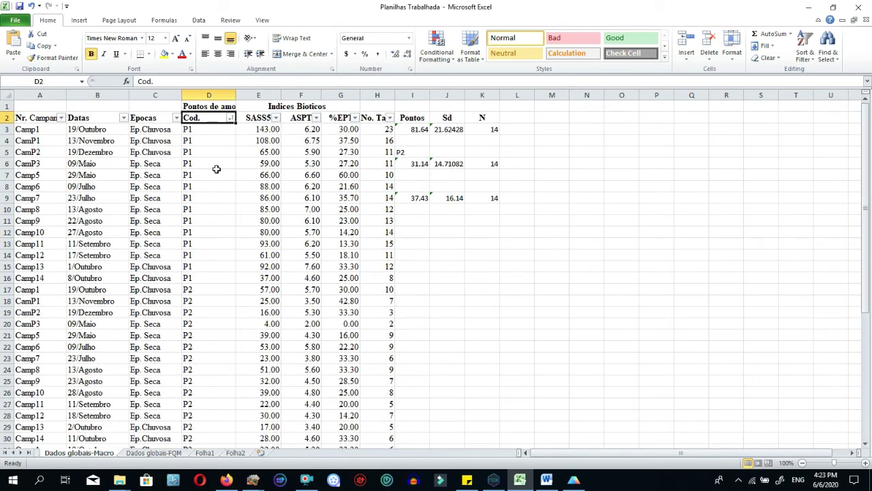
Review the SASS5 column values across the P1, P2 and P3 samples.
{"action": "key", "text": "Up"}
{"action": "key", "text": "Right"}
{"action": "key", "text": "Down"}
{"action": "key", "text": "Down"}
{"action": "key", "text": "Down"}
{"action": "key", "text": "Down"}
{"action": "key", "text": "Down"}
{"action": "key", "text": "Down"}
{"action": "key", "text": "Down"}
{"action": "key", "text": "Down"}
{"action": "key", "text": "Down"}
{"action": "key", "text": "Down"}
{"action": "key", "text": "Down"}
{"action": "key", "text": "Down"}
{"action": "key", "text": "Down"}
{"action": "key", "text": "Down"}
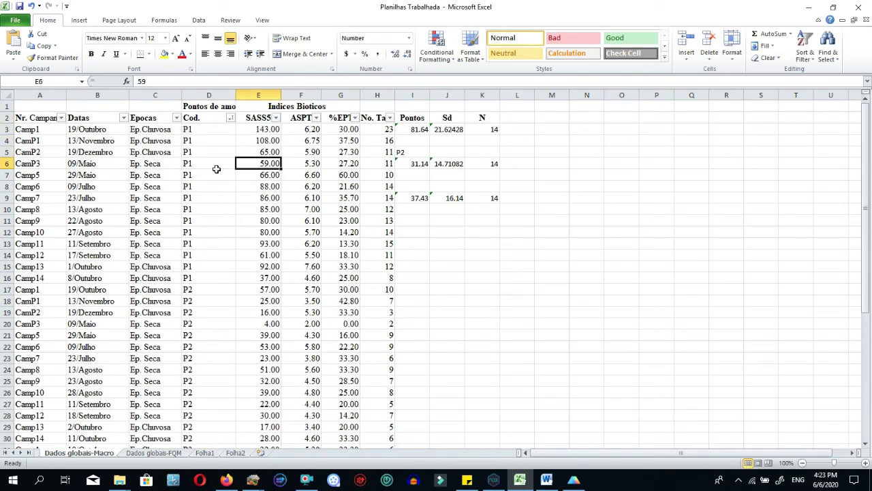
{"action": "key", "text": "Down"}
{"action": "key", "text": "Down"}
{"action": "key", "text": "Down"}
{"action": "key", "text": "Down"}
{"action": "key", "text": "Down"}
{"action": "key", "text": "Down"}
{"action": "key", "text": "Down"}
{"action": "key", "text": "Down"}
{"action": "key", "text": "Down"}
{"action": "key", "text": "Down"}
{"action": "key", "text": "Down"}
{"action": "key", "text": "Down"}
{"action": "key", "text": "Down"}
{"action": "key", "text": "Down"}
{"action": "key", "text": "Down"}
{"action": "key", "text": "Down"}
{"action": "key", "text": "Down"}
{"action": "key", "text": "Down"}
{"action": "key", "text": "Down"}
{"action": "key", "text": "Down"}
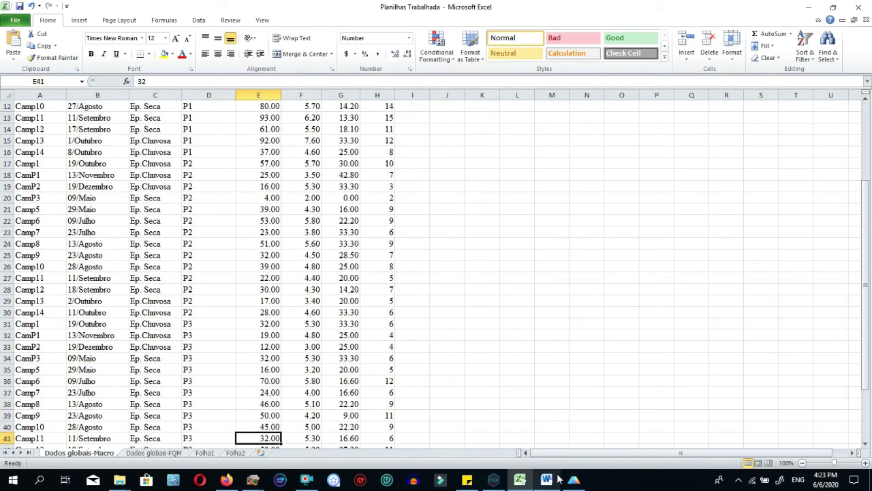
Switch back to Word and select the pasted SASS5 graph to examine it.
{"action": "mouse_move", "coordinate": [551, 479]}
{"action": "left_click", "coordinate": [549, 434]}
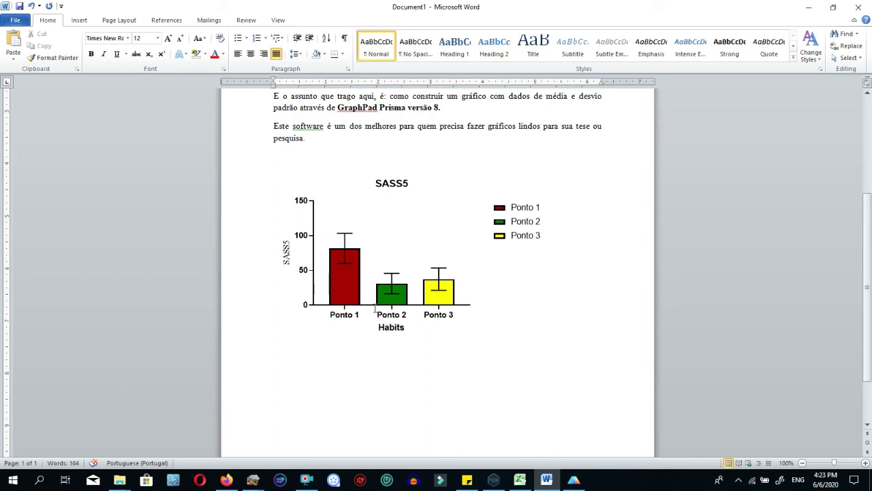
{"action": "left_click", "coordinate": [390, 185]}
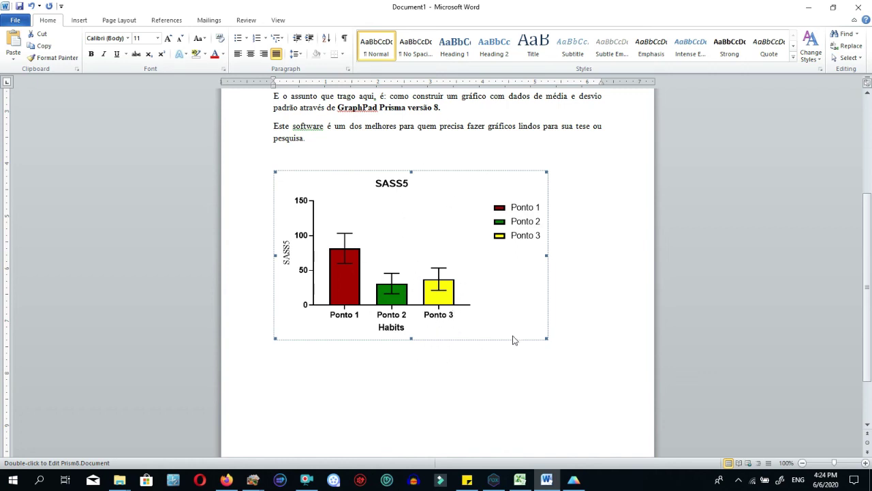
Switch to Prism and open the Data 1 table to examine the SASS5 row and the empty rows below it.
{"action": "left_click", "coordinate": [574, 480]}
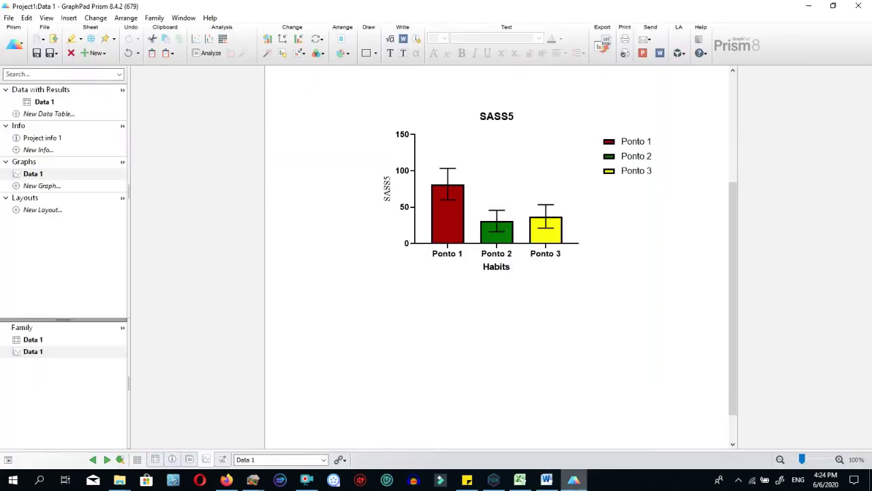
{"action": "mouse_move", "coordinate": [49, 102]}
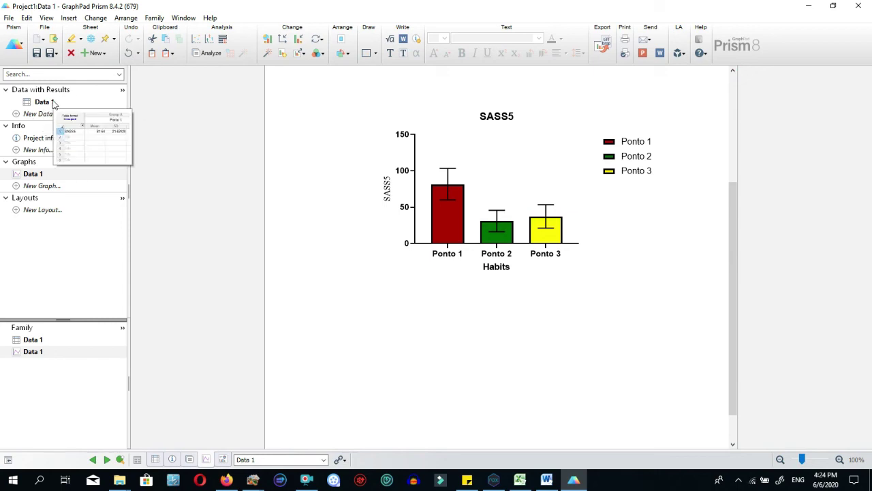
{"action": "left_click", "coordinate": [55, 102]}
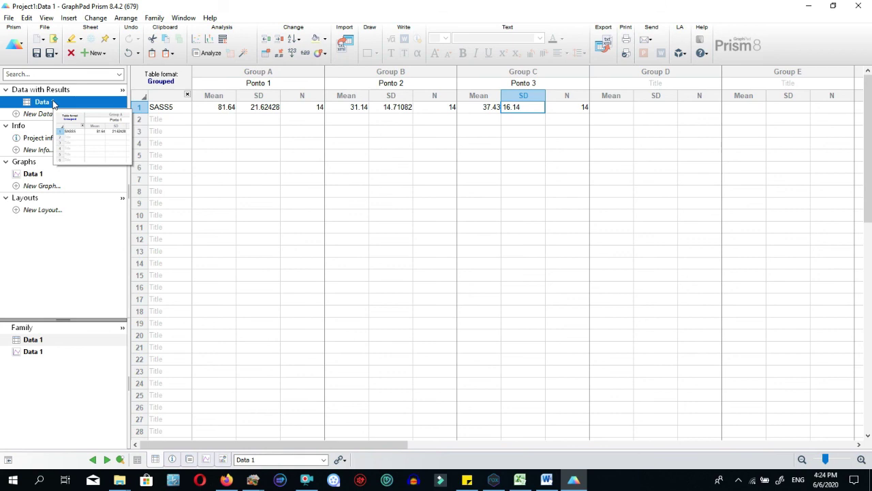
{"action": "left_click", "coordinate": [299, 151]}
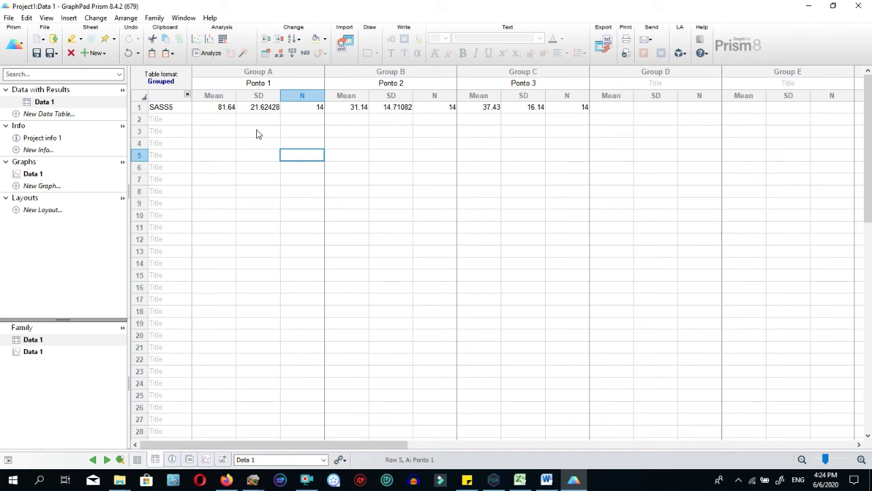
{"action": "left_click", "coordinate": [164, 120]}
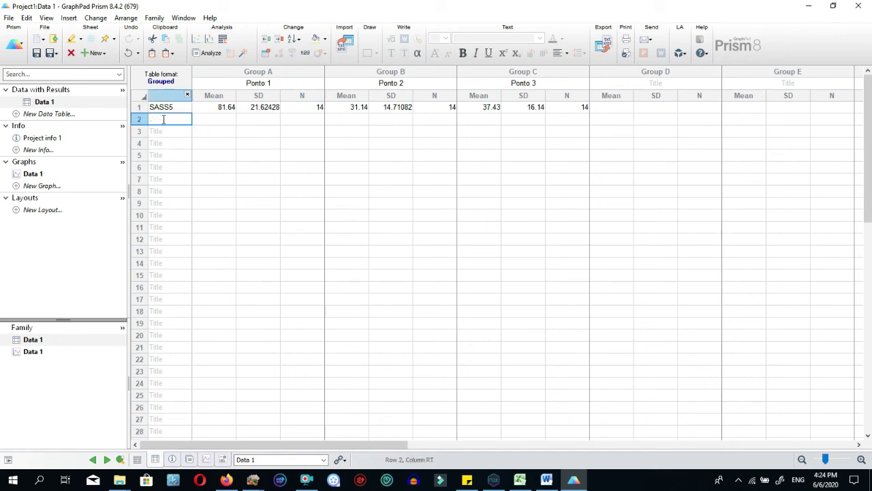
{"action": "left_click", "coordinate": [244, 135]}
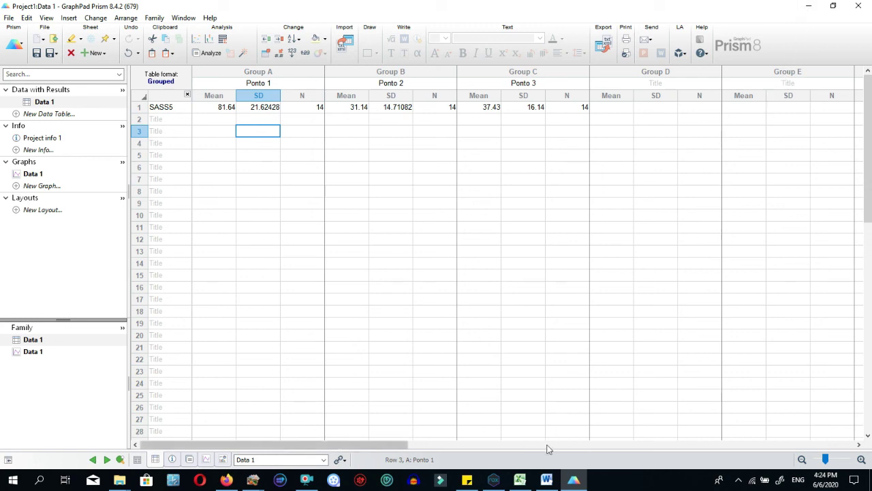
{"action": "mouse_move", "coordinate": [524, 482]}
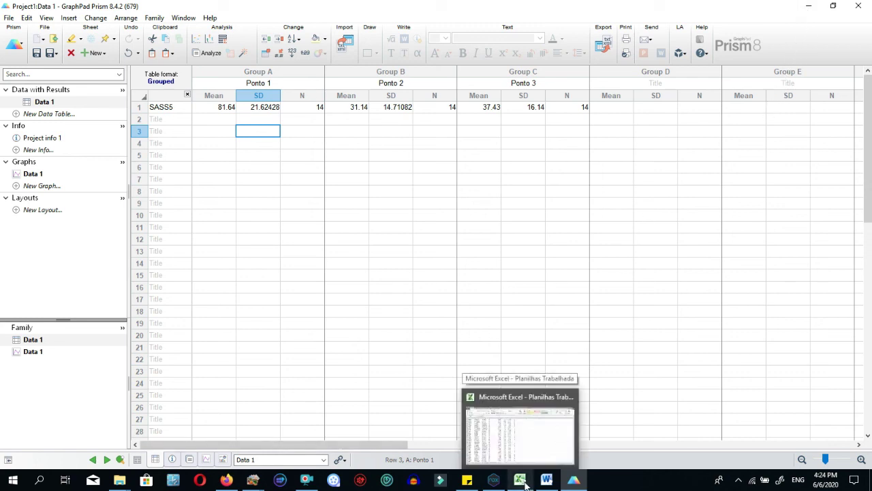